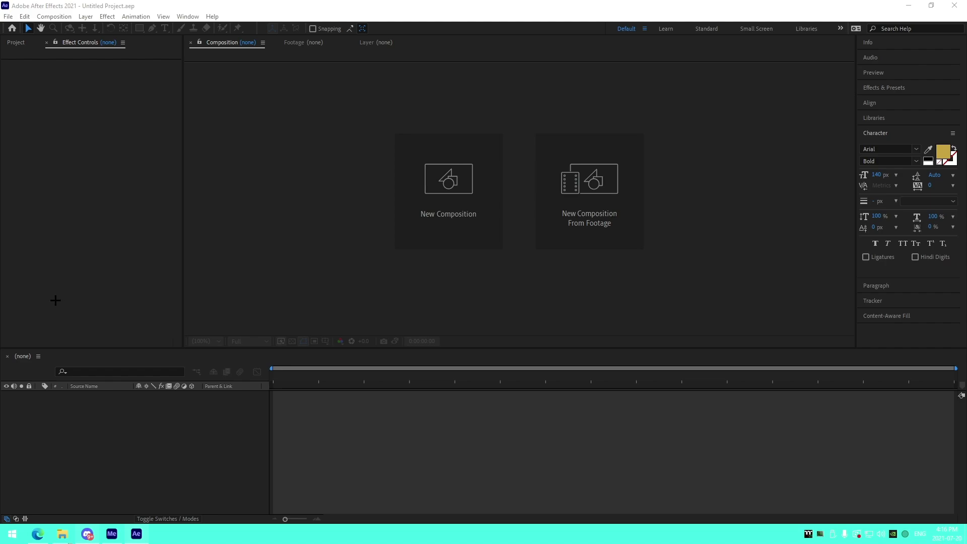
- Open the recent project starwarsintro.aep to Comp 2's STAR WARS logo over the starfield
left_click(8, 16)
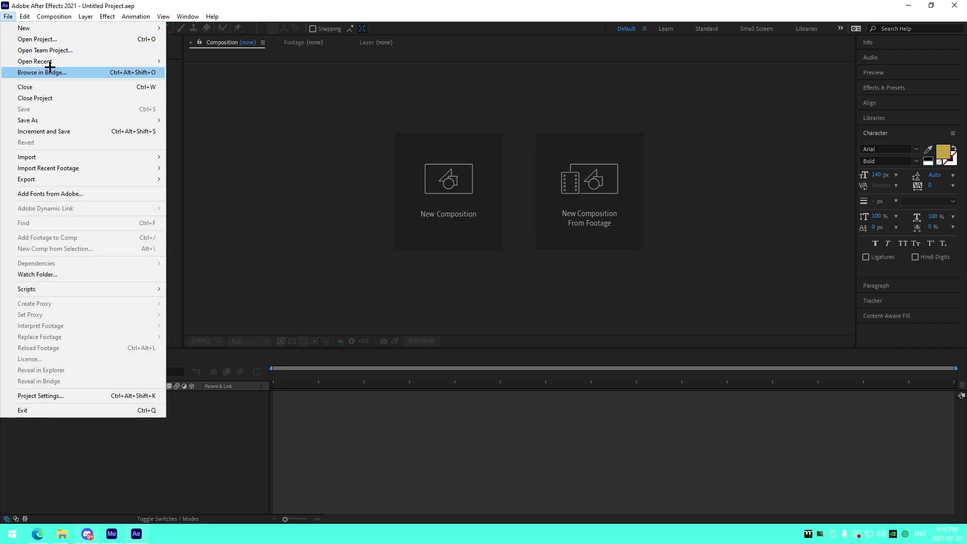
mouse_move(50, 62)
left_click(272, 70)
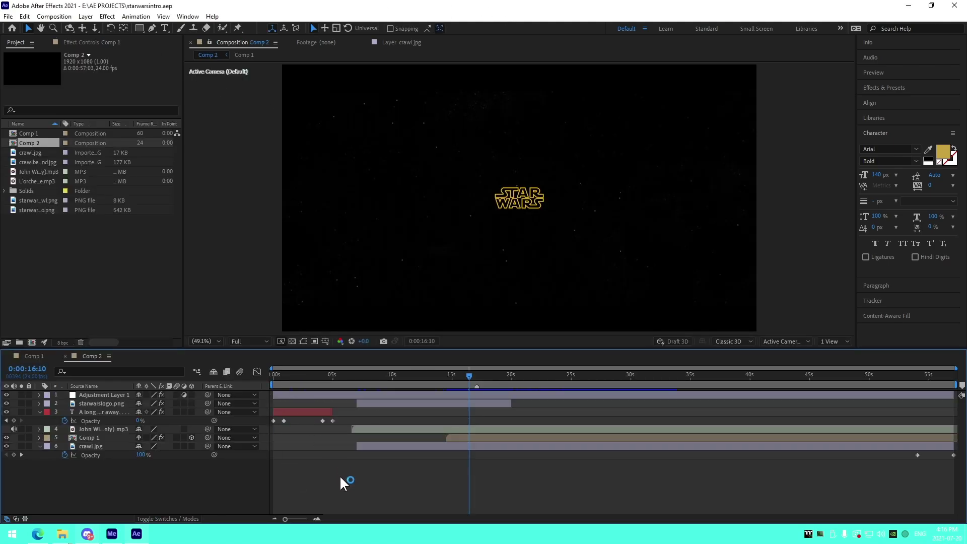
- Collapse the title's opacity row, return to 0:00, and zoom the timeline to 28 seconds
left_click(39, 412)
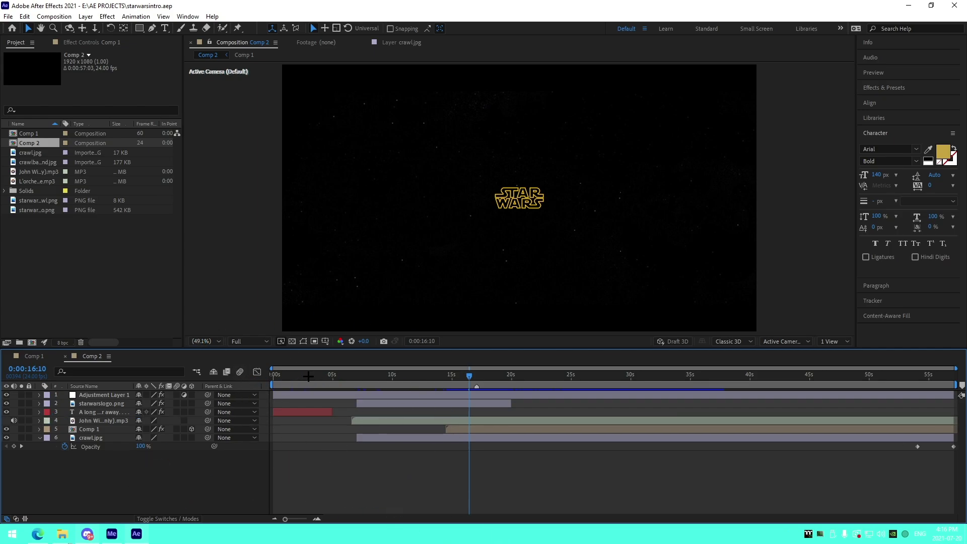
left_click_drag(282, 375, 254, 376)
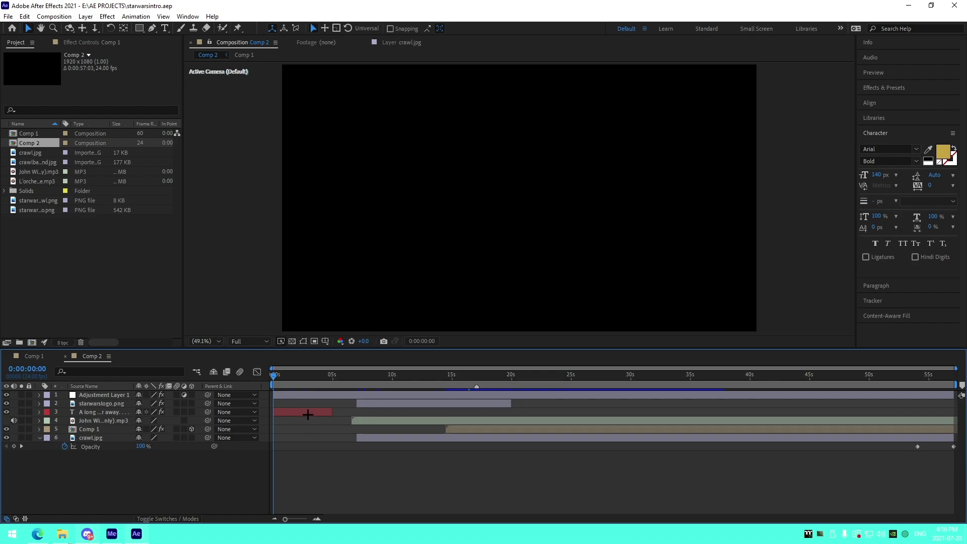
left_click(317, 518)
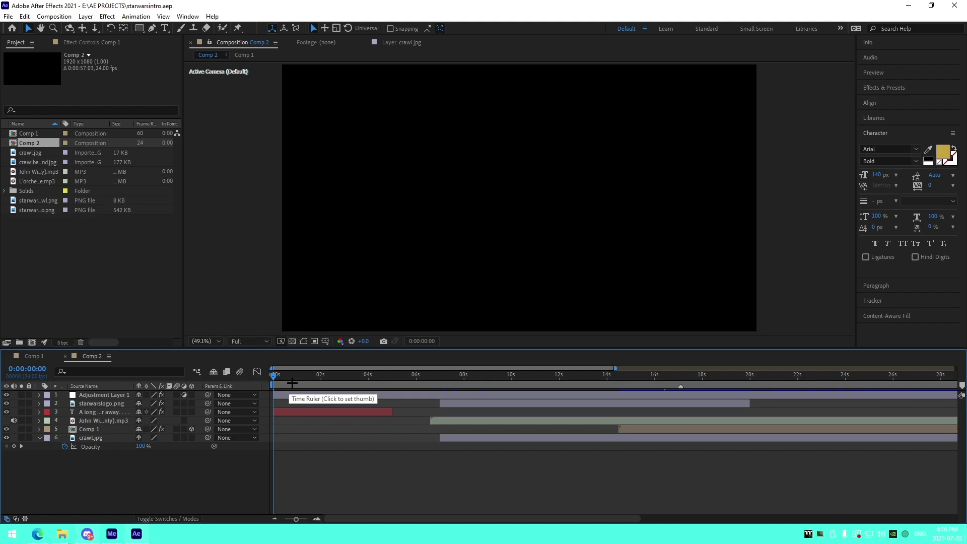
- Check Comp 2's settings (1920×1080, 24 fps, 0:00:57:03) unchanged, then select the title layer
left_click(54, 16)
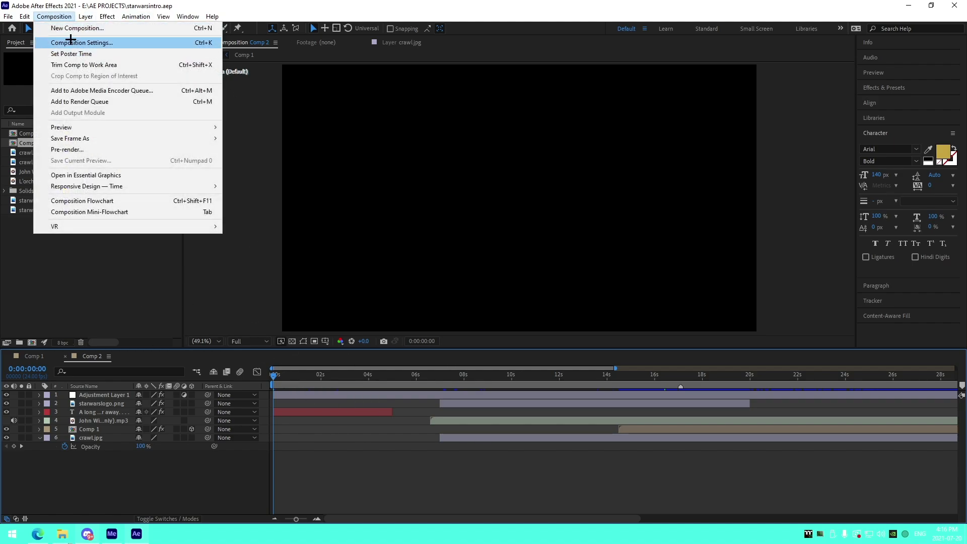
left_click(76, 41)
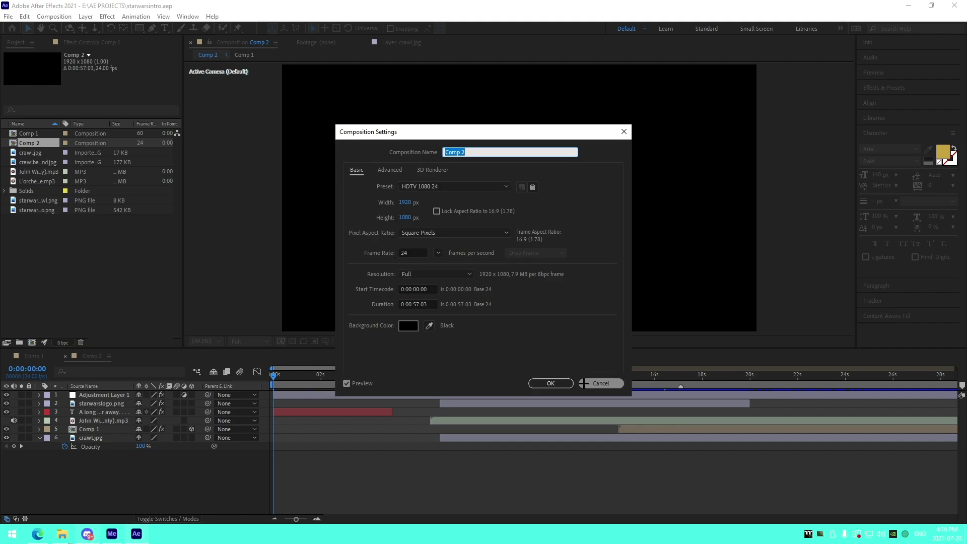
left_click(600, 383)
left_click(288, 413)
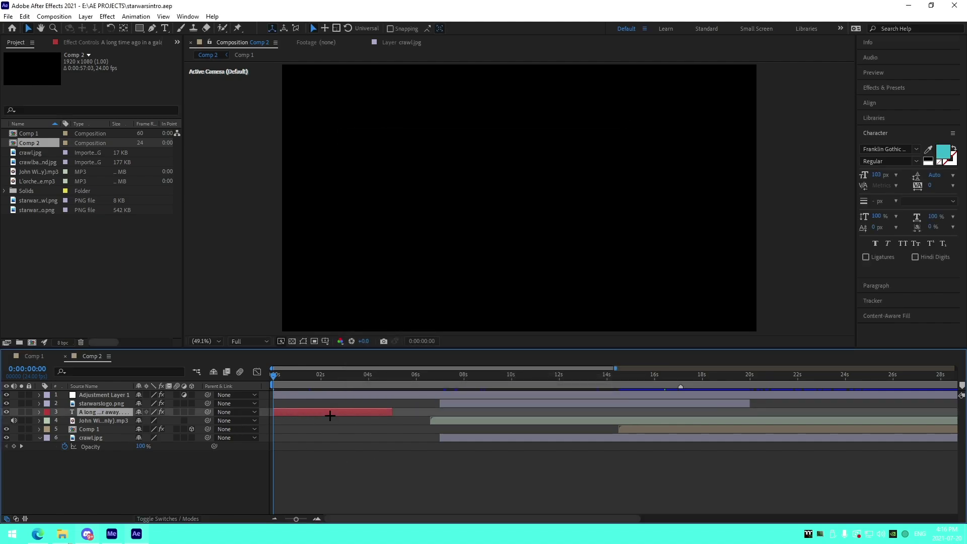
- Move to 0:00:02:17 and inspect the 'A long time ago…' title text with the Type tool
left_click_drag(283, 372, 337, 388)
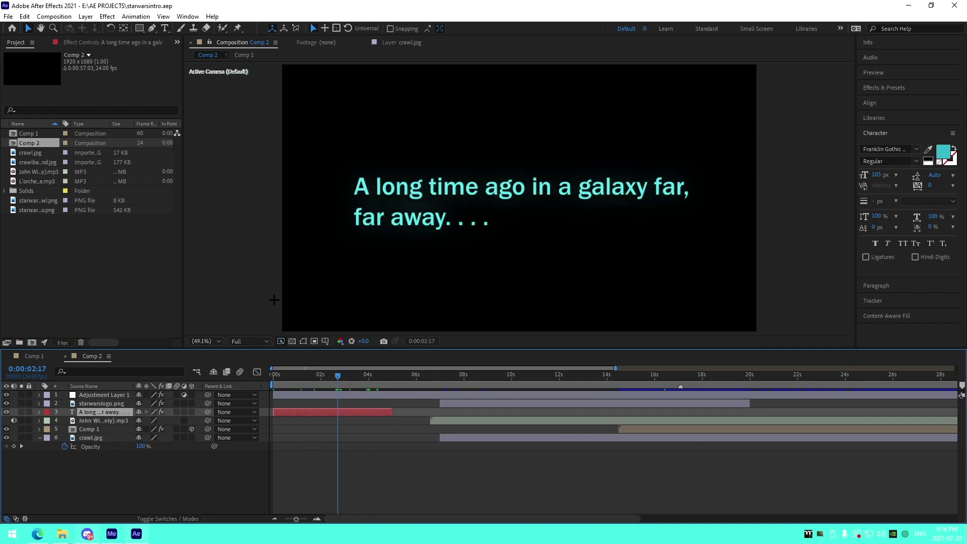
left_click(165, 28)
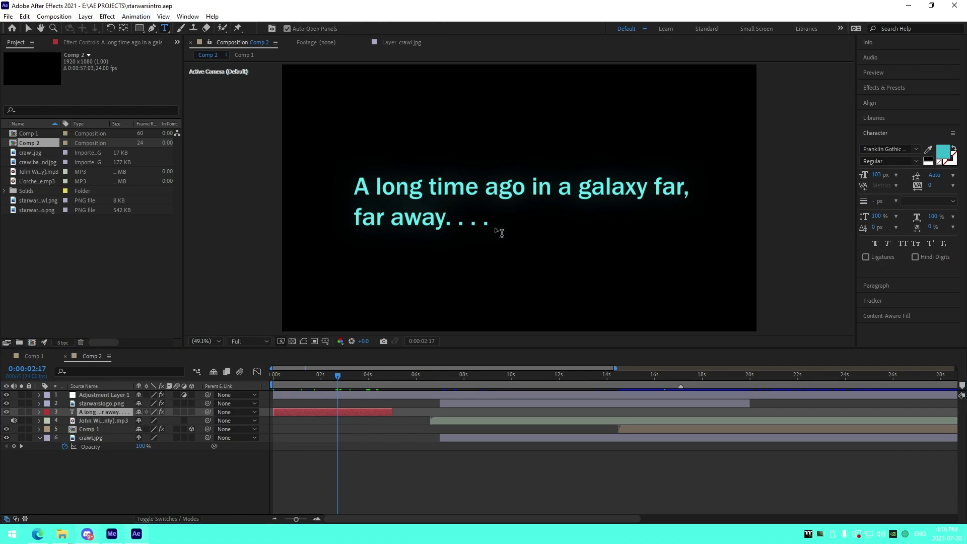
left_click_drag(488, 222, 344, 175)
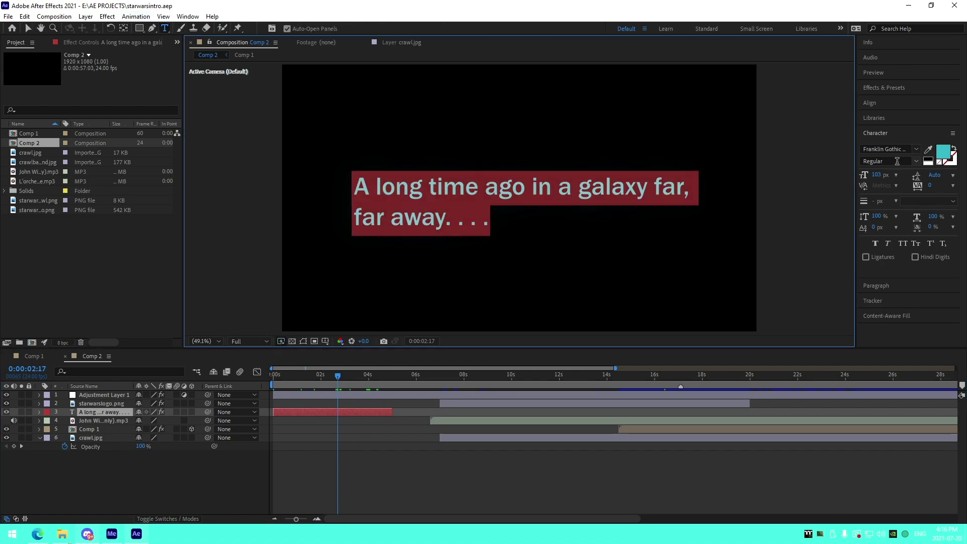
left_click(544, 460)
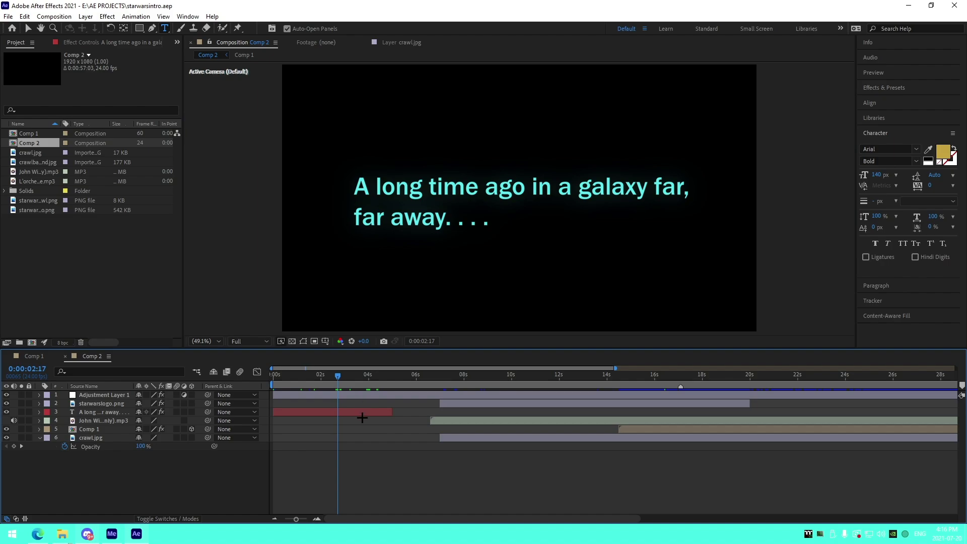
left_click(362, 415)
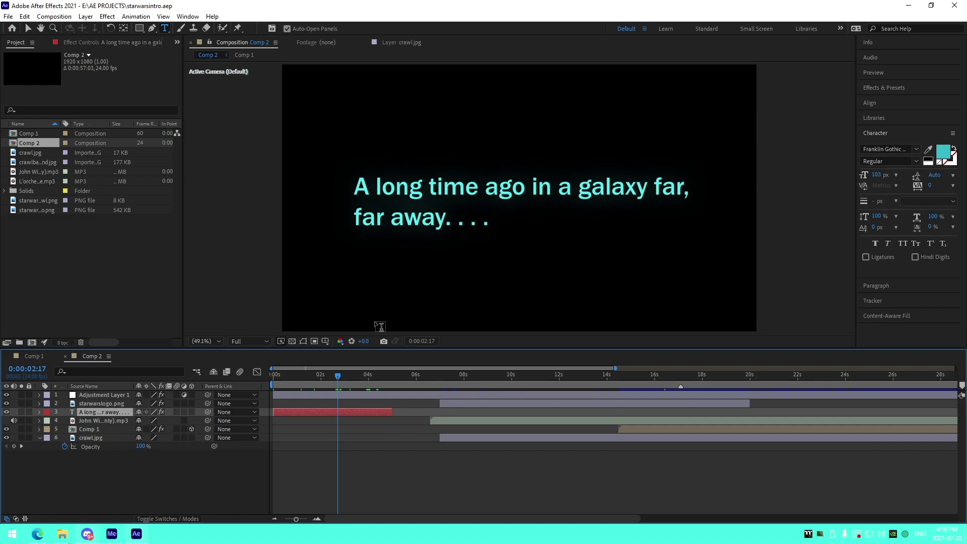
- Reselect the title layer and twirl open its properties and Effects group
left_click(377, 477)
left_click(357, 410)
left_click(40, 411)
left_click(48, 429)
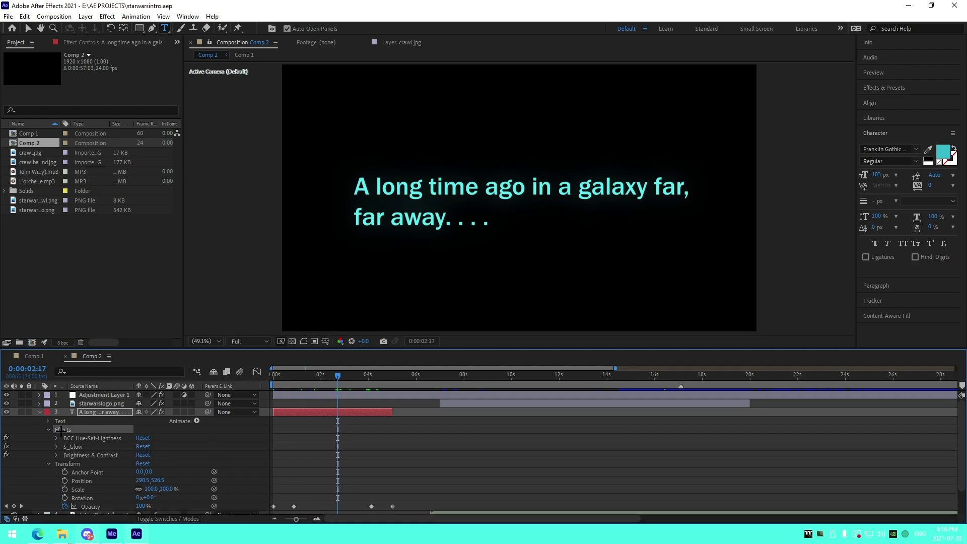
- Open BCC Hue-Sat-Lightness in Effect Controls and toggle it off and back on
left_click(49, 429)
left_click(49, 429)
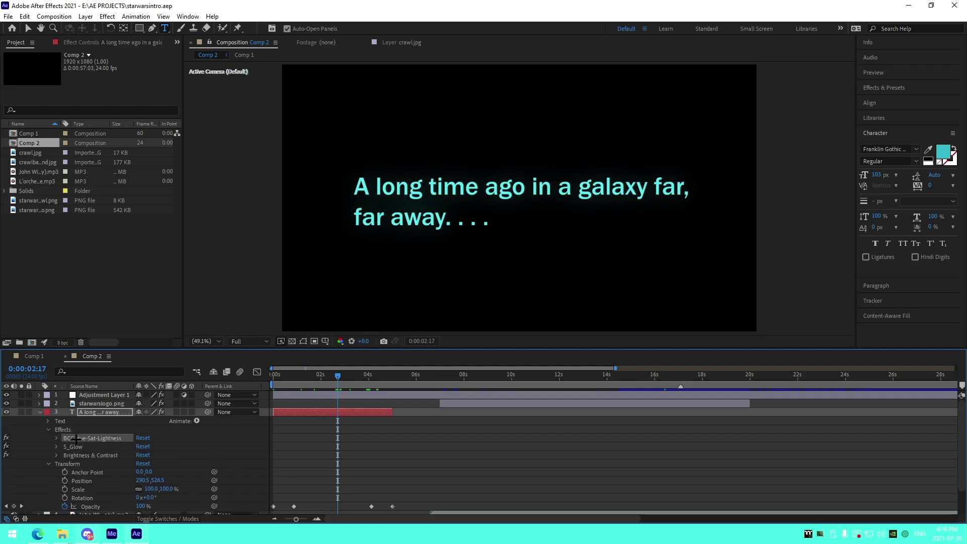
double_click(75, 438)
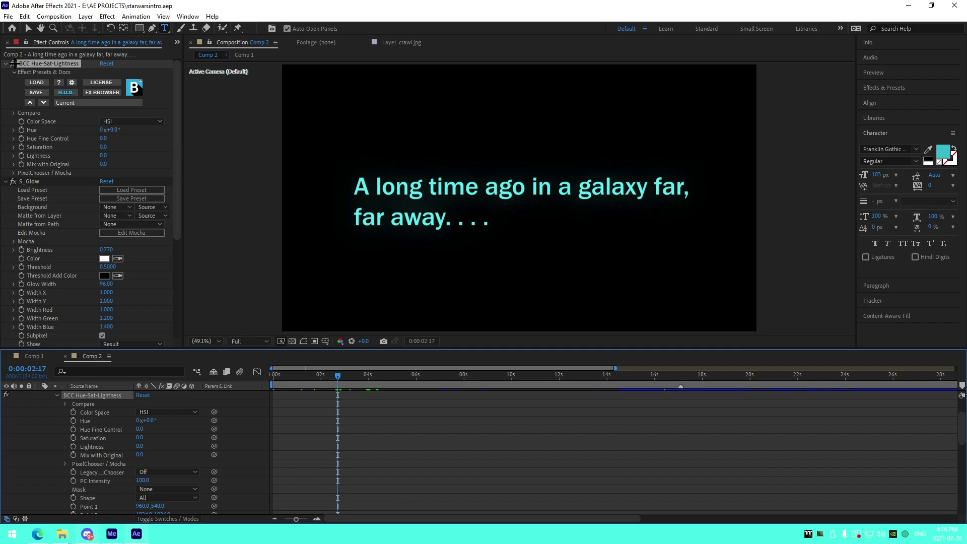
left_click(13, 64)
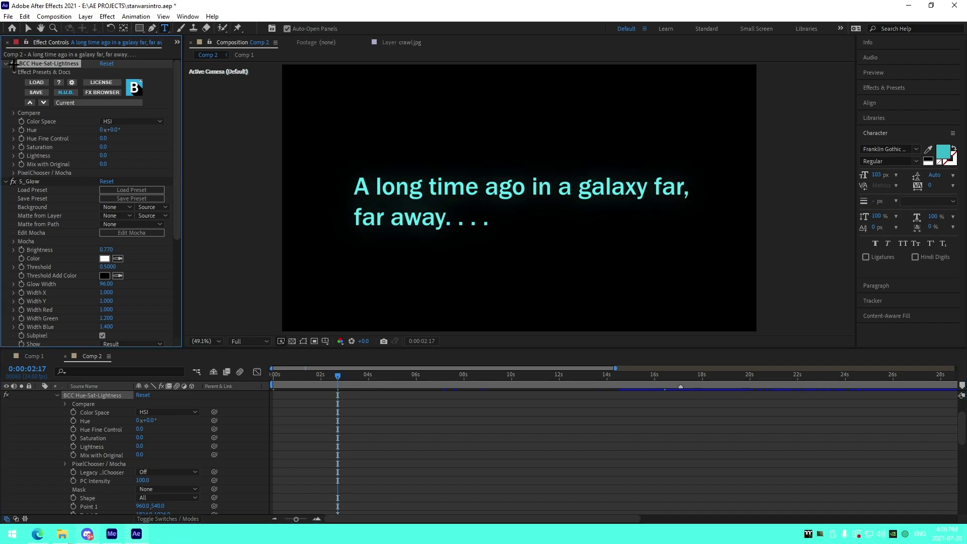
left_click(14, 64)
scroll(47, 224, "down", 5)
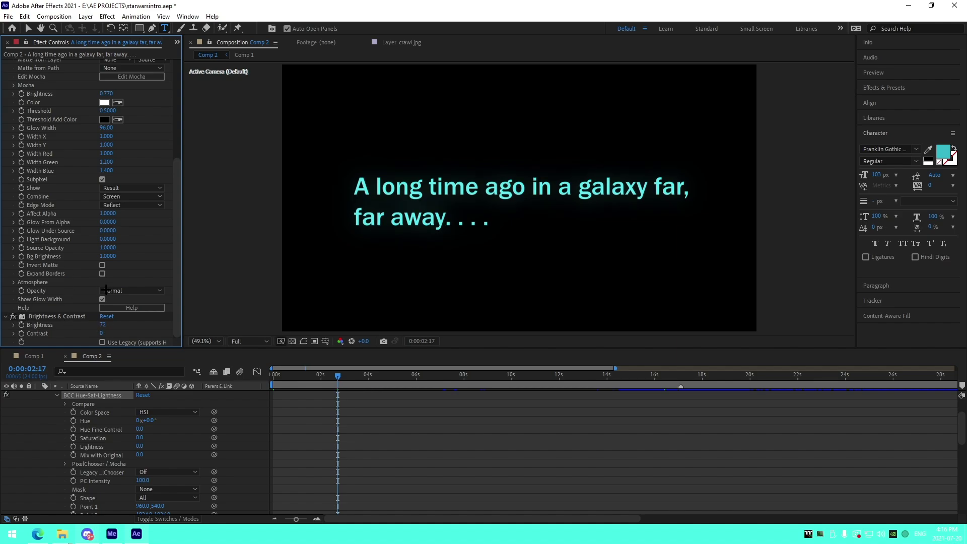
scroll(112, 287, "up", 5)
- Collapse the three effects and preview the title fading in from 0:00
left_click(5, 63)
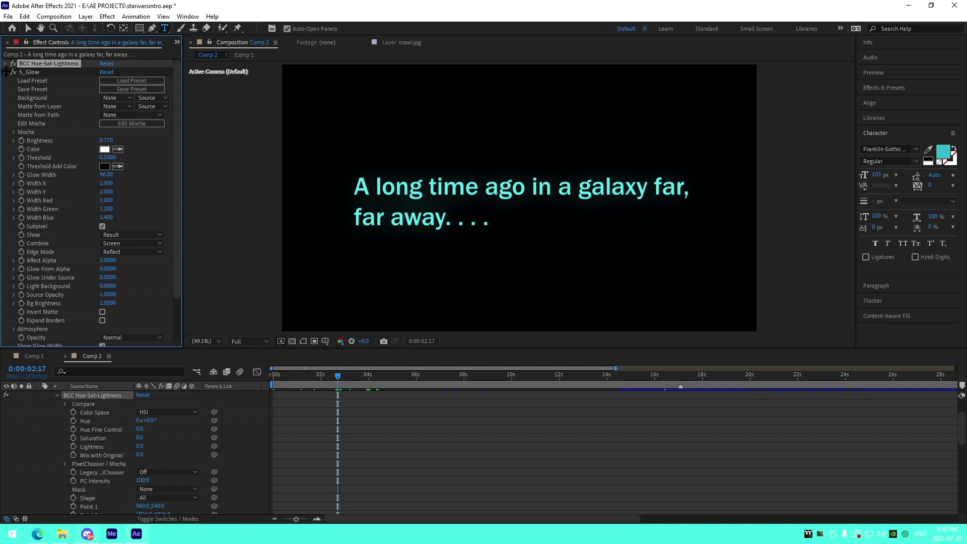
left_click(5, 72)
left_click(5, 81)
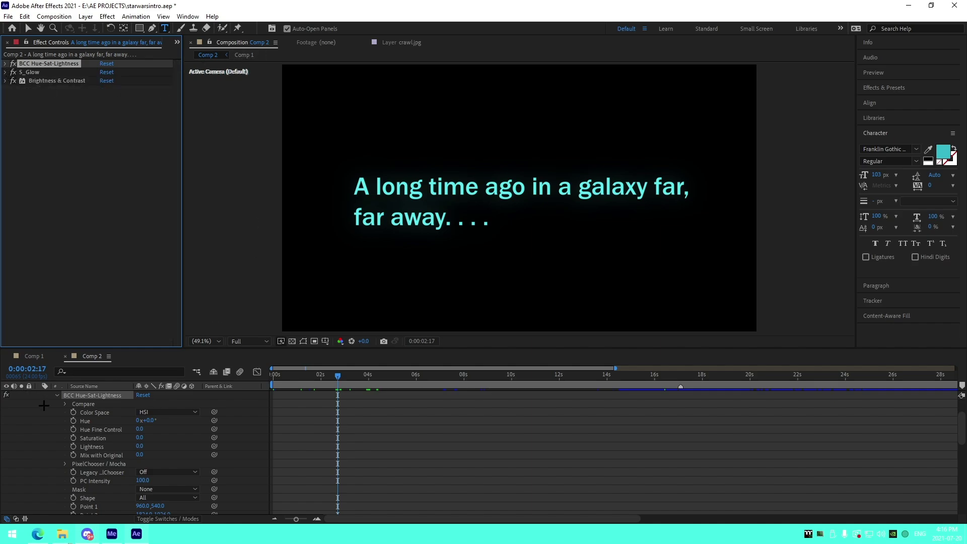
left_click(56, 396)
left_click(333, 453)
left_click_drag(282, 375, 259, 377)
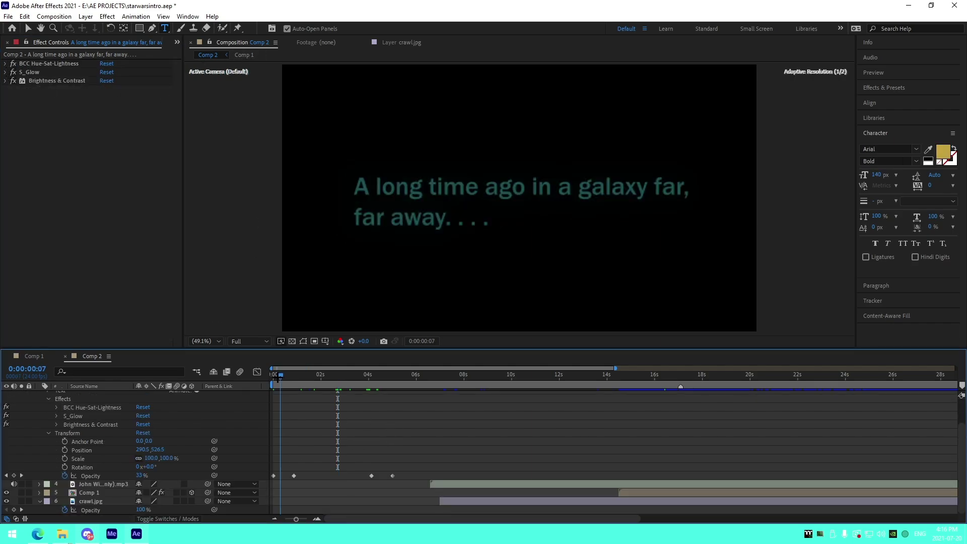
key("space")
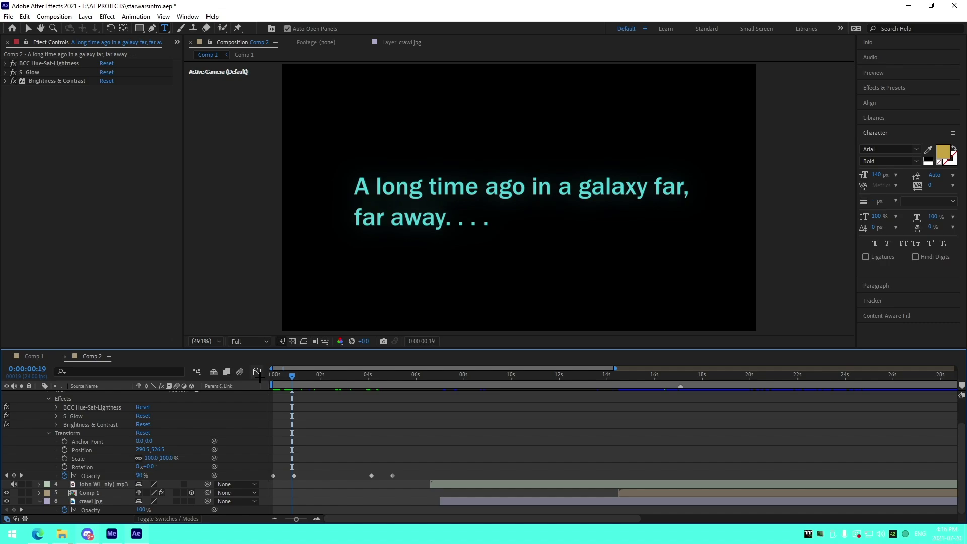
scroll(317, 436, "up", 3)
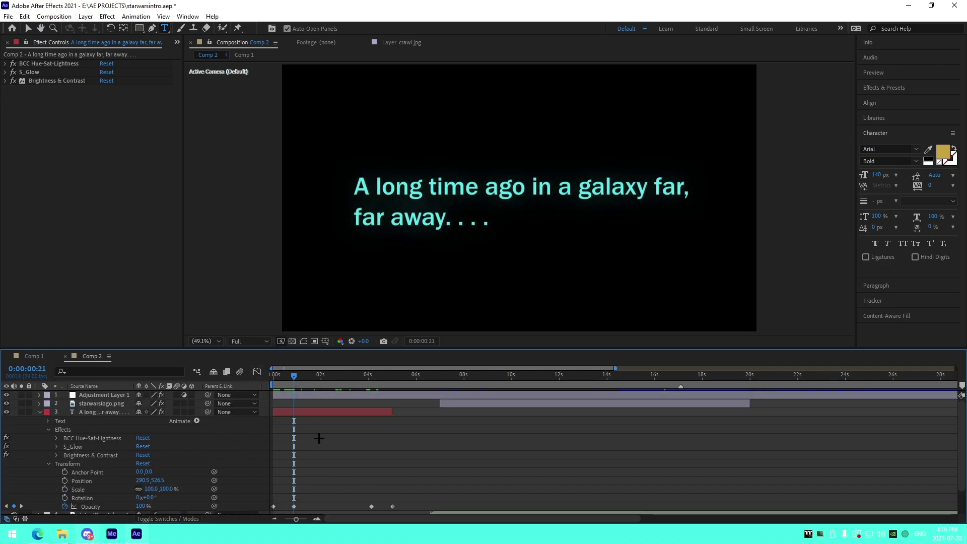
- Scrub past the title fade, reaching black at 0:00:05:00 and the STAR WARS logo at 0:00:07:00
left_click_drag(286, 377, 392, 417)
left_click(38, 412)
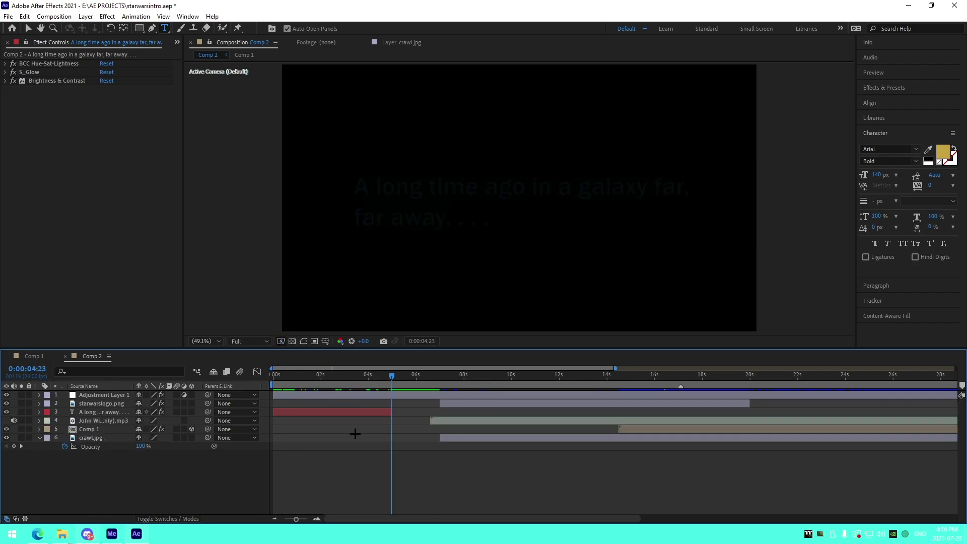
left_click_drag(313, 382, 392, 375)
key("equal")
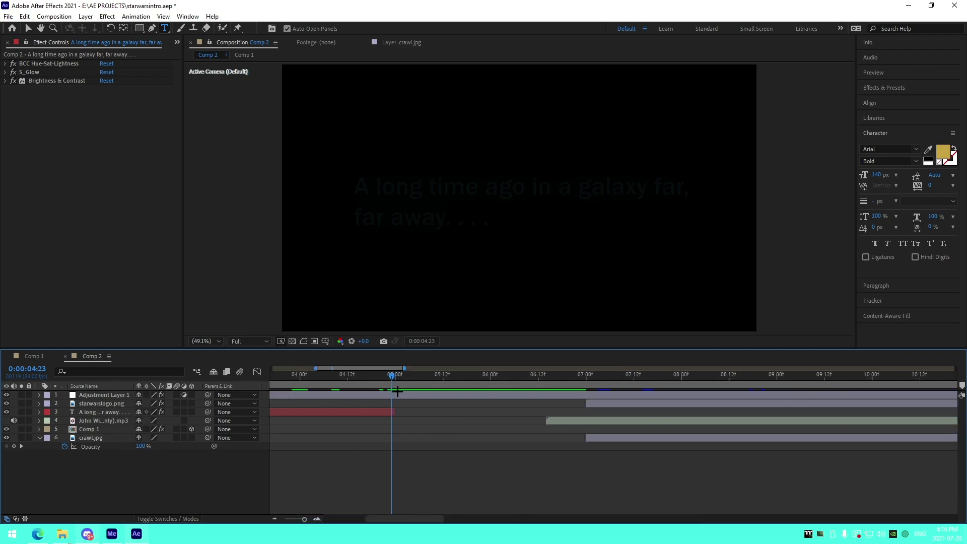
left_click_drag(392, 383, 441, 390)
left_click(275, 518)
left_click(274, 518)
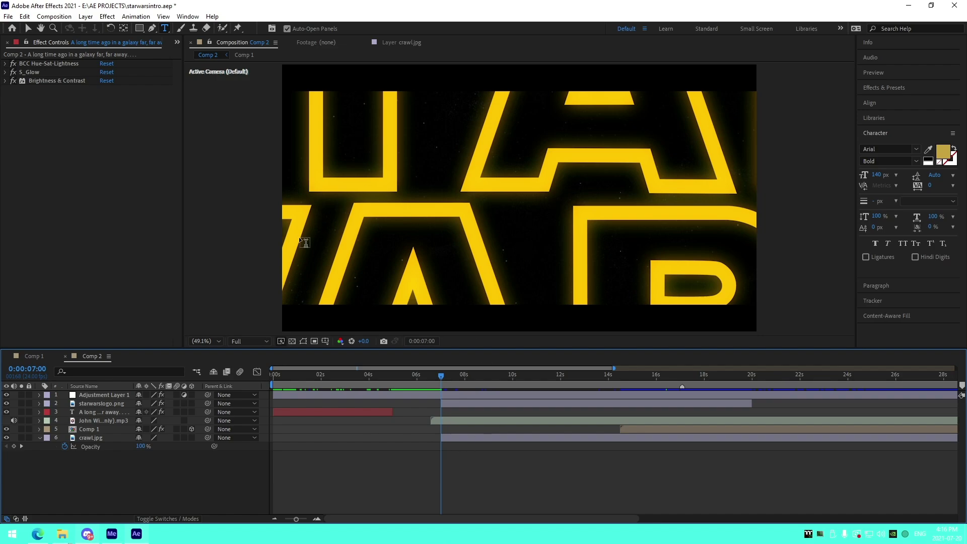
left_click(453, 402)
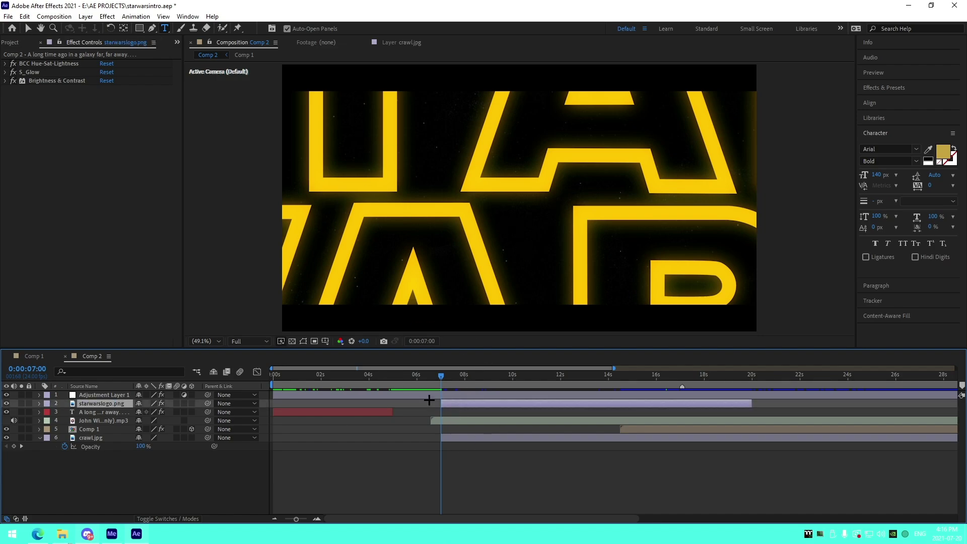
double_click(448, 403)
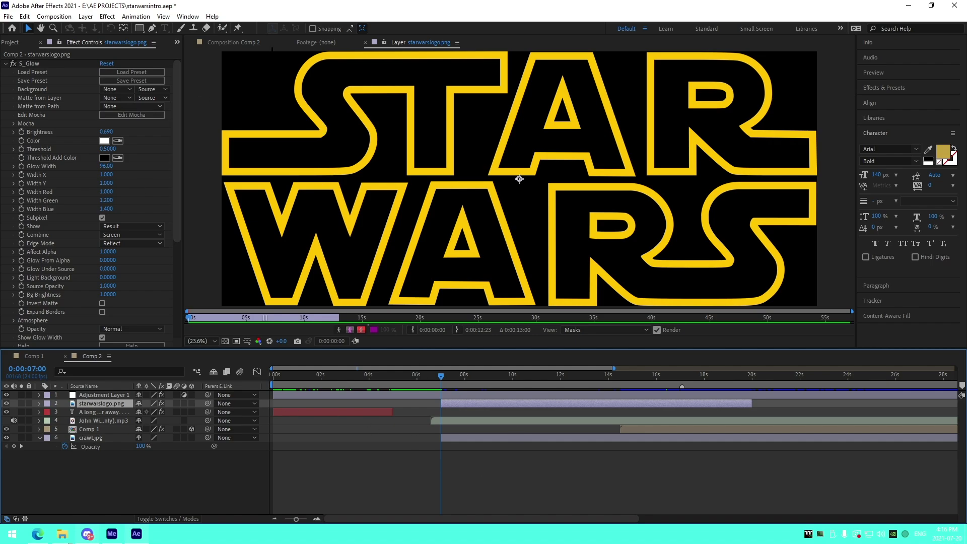
left_click(499, 454)
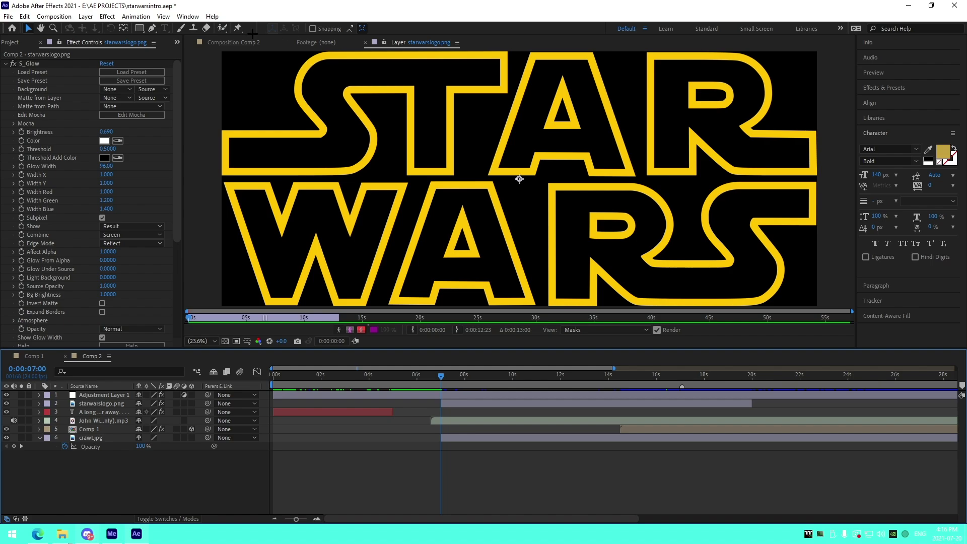
left_click(237, 42)
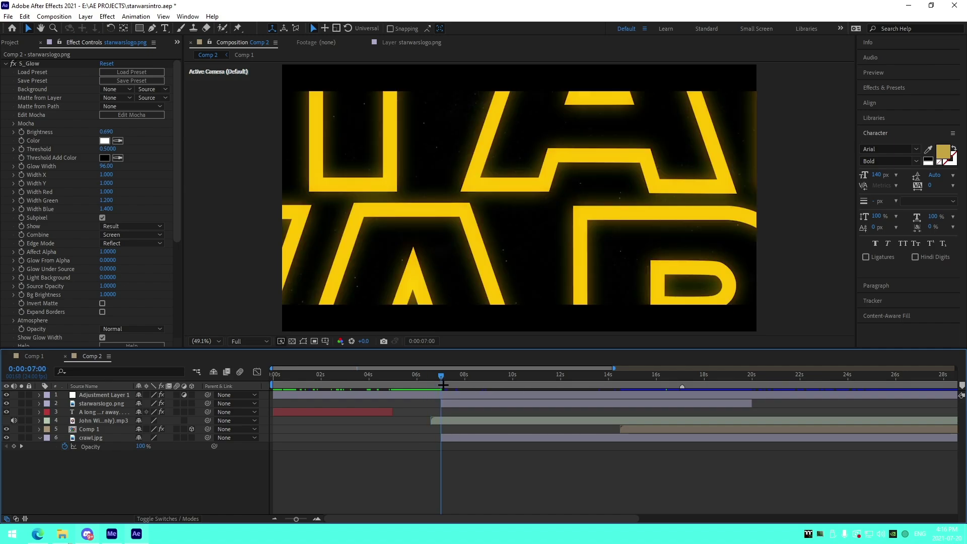
- Show starwarslogo.png's Scale and Opacity keyframes with U and check its Scale curve
left_click(454, 403)
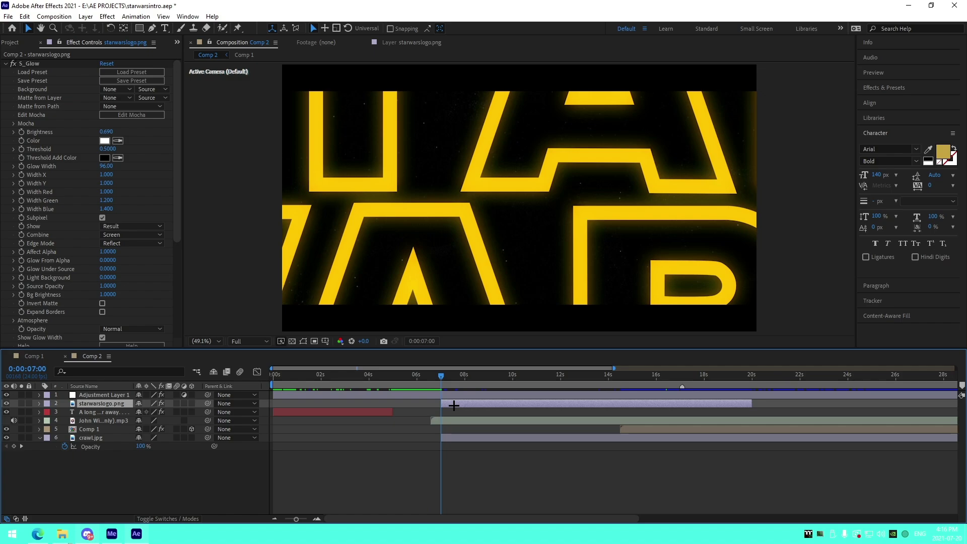
key("u")
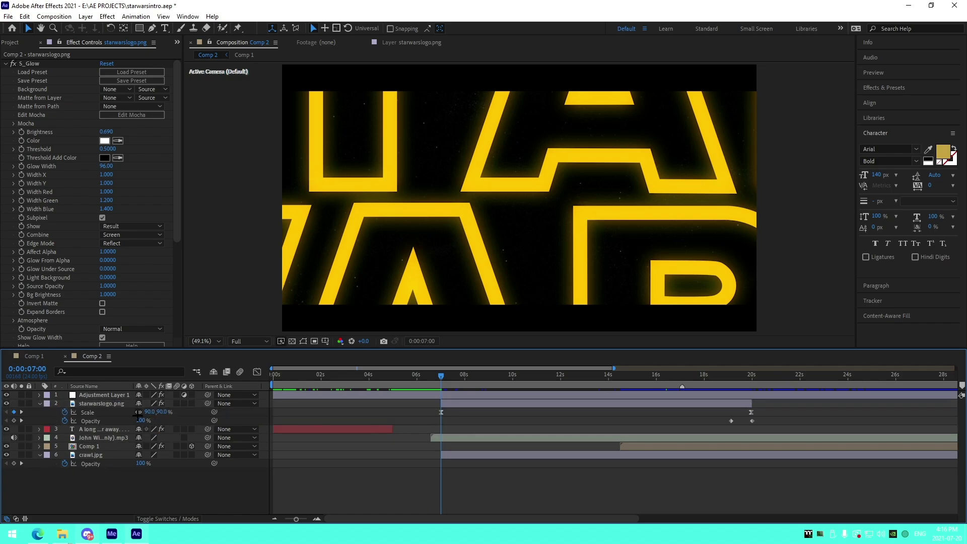
left_click_drag(441, 375, 749, 398)
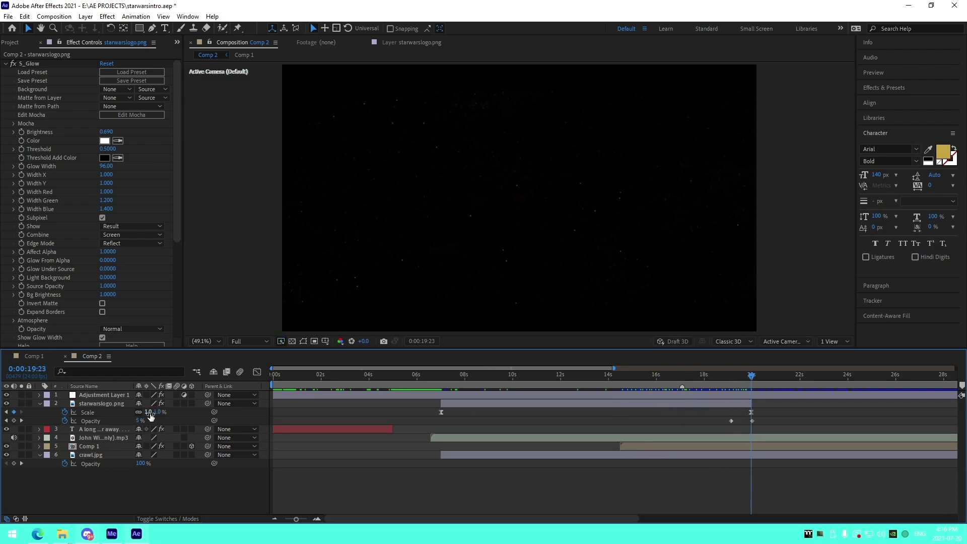
left_click(317, 518)
left_click(273, 519)
left_click(511, 407)
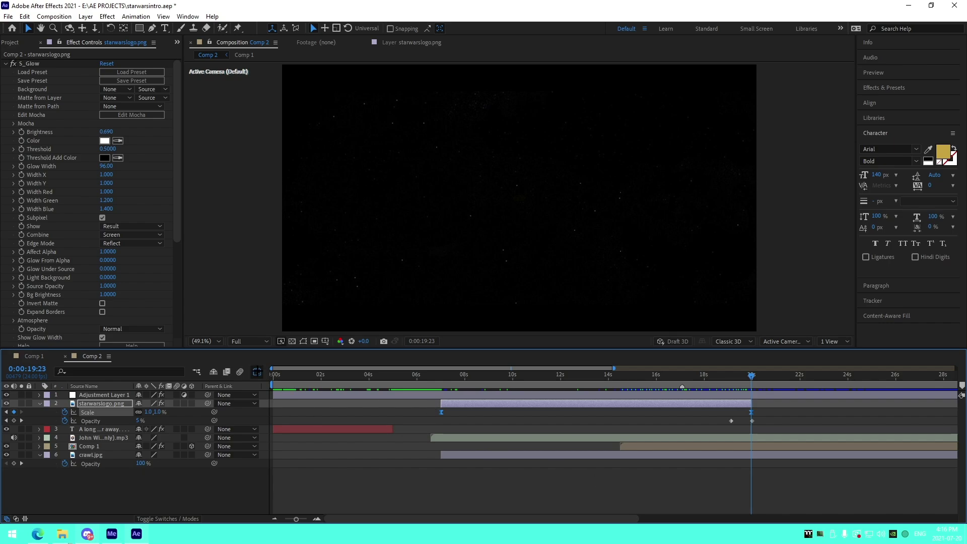
left_click(257, 372)
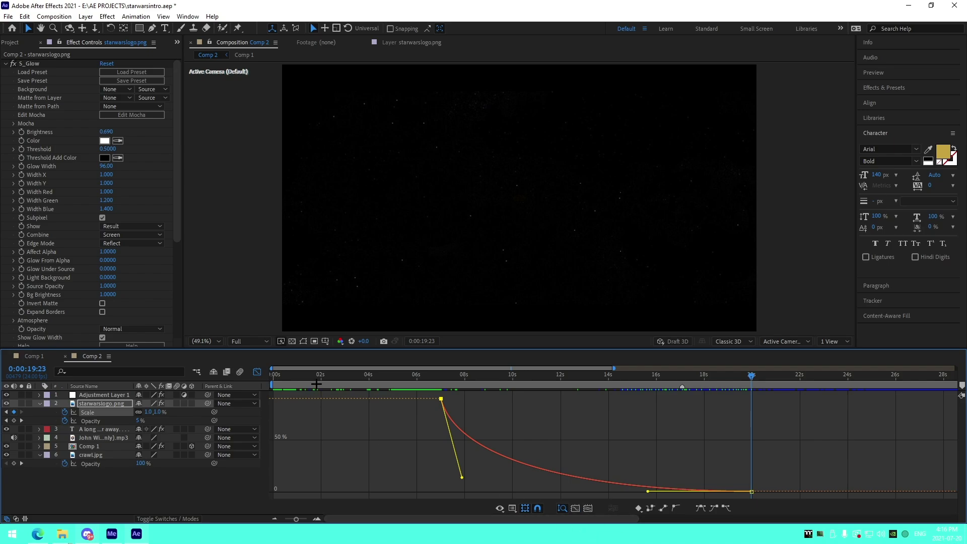
left_click(256, 371)
- Preview the logo shrinking and fading into the crawl at 0:00:26:10
left_click_drag(422, 387, 728, 442)
key("space")
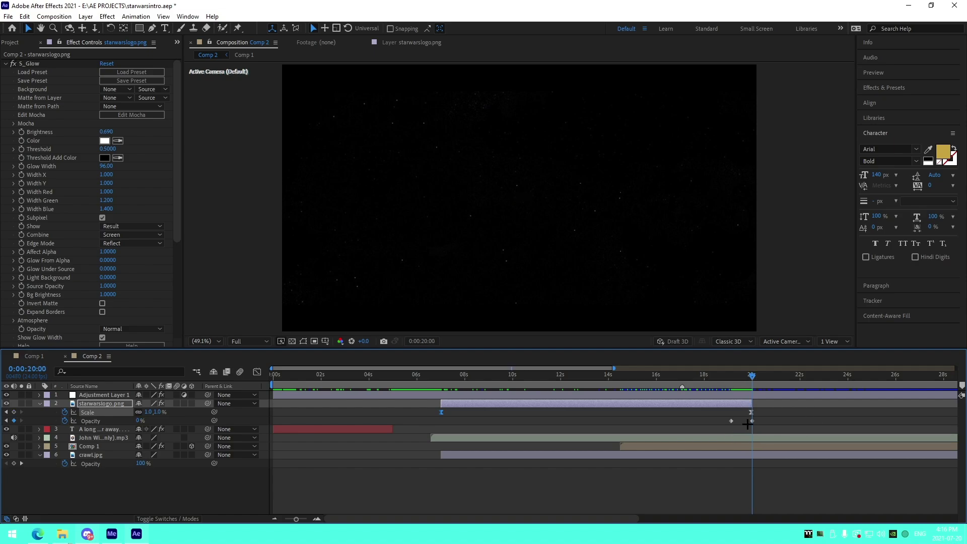
left_click(770, 425)
left_click_drag(726, 378, 750, 381)
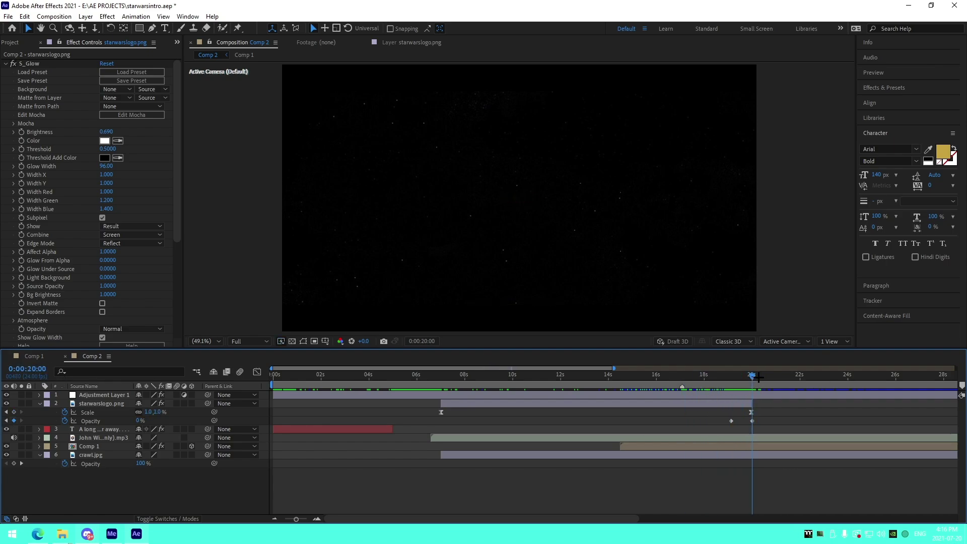
left_click_drag(671, 384, 902, 448)
- Zoom out to the full duration, scrub through the crawl, and return to 0:00:12:20
scroll(576, 483, "right", 3)
key("v")
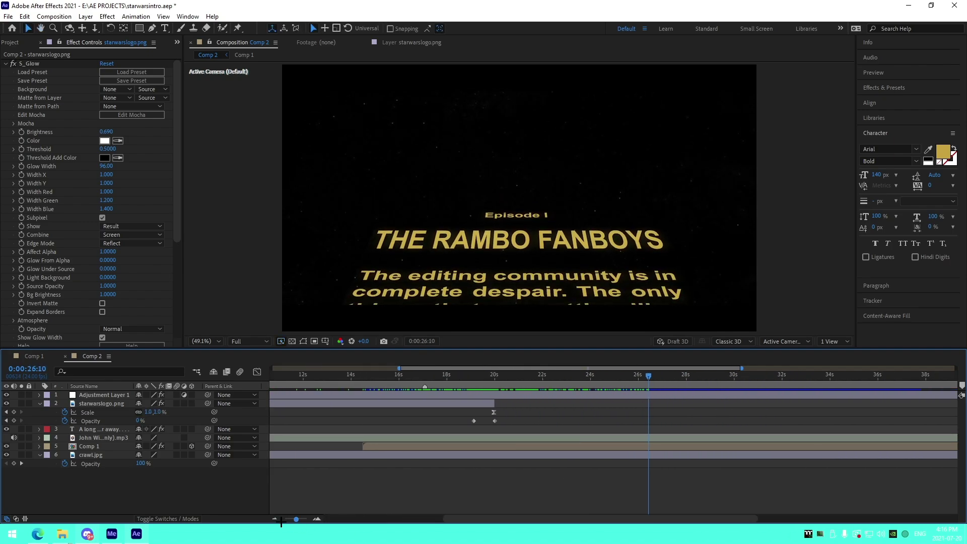
left_click(275, 519)
left_click_drag(588, 376, 428, 417)
left_click(437, 457)
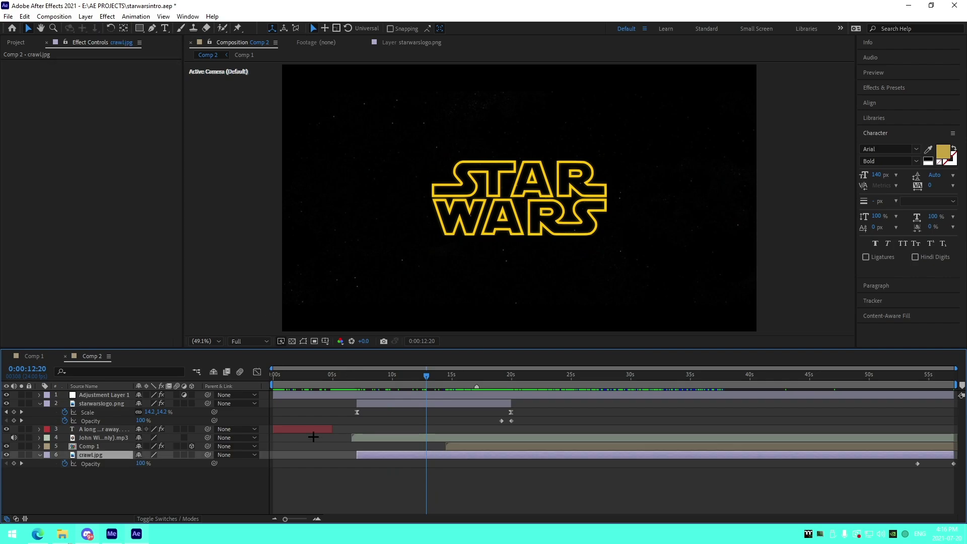
- Select Adjustment Layer 1 to view its Motion Tile settings, then scrub to 0:00:14:12
key("ctrl+Up")
key("ctrl+Up")
key("ctrl+Up")
key("ctrl+Up")
key("ctrl+Up")
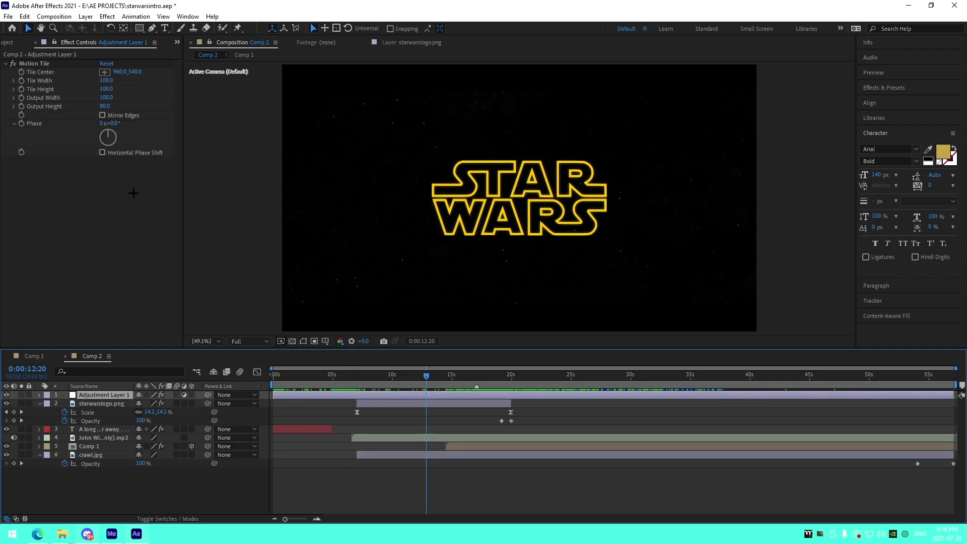
left_click(523, 503)
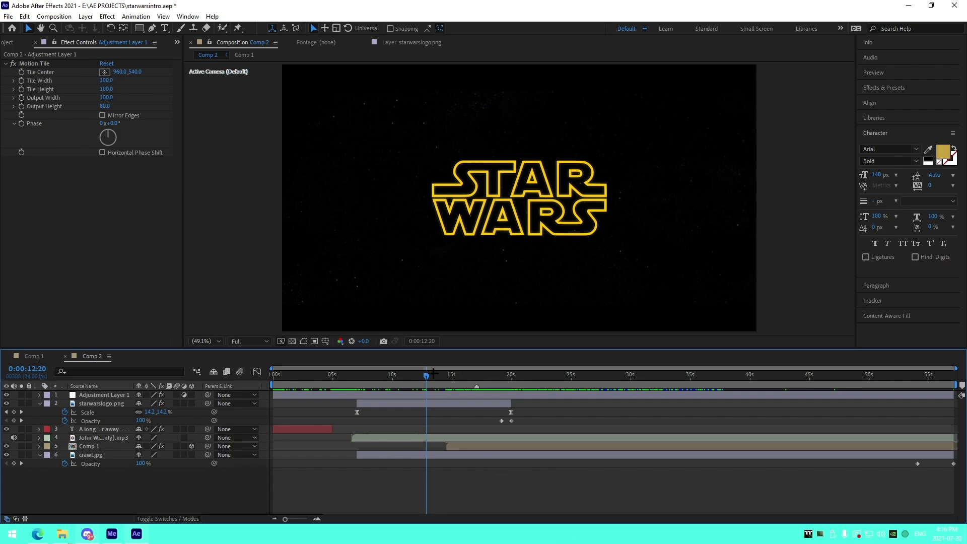
left_click_drag(427, 375, 446, 375)
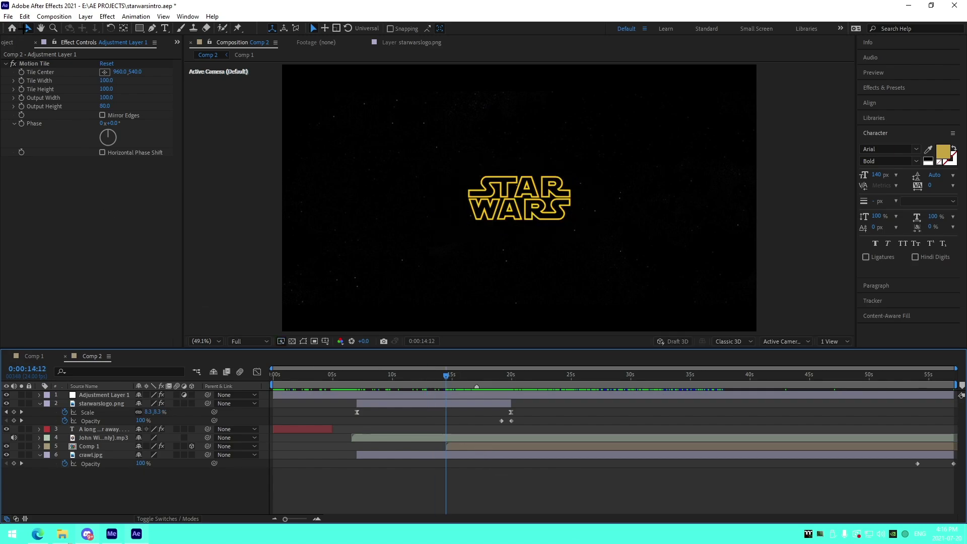
left_click(50, 16)
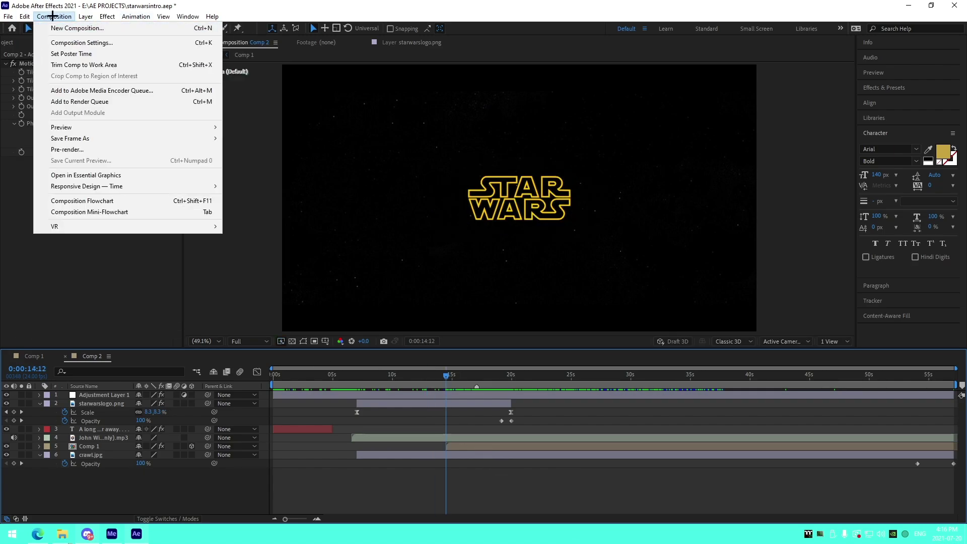
- Create a new composition, Comp 3, with a height of 5000
left_click(70, 28)
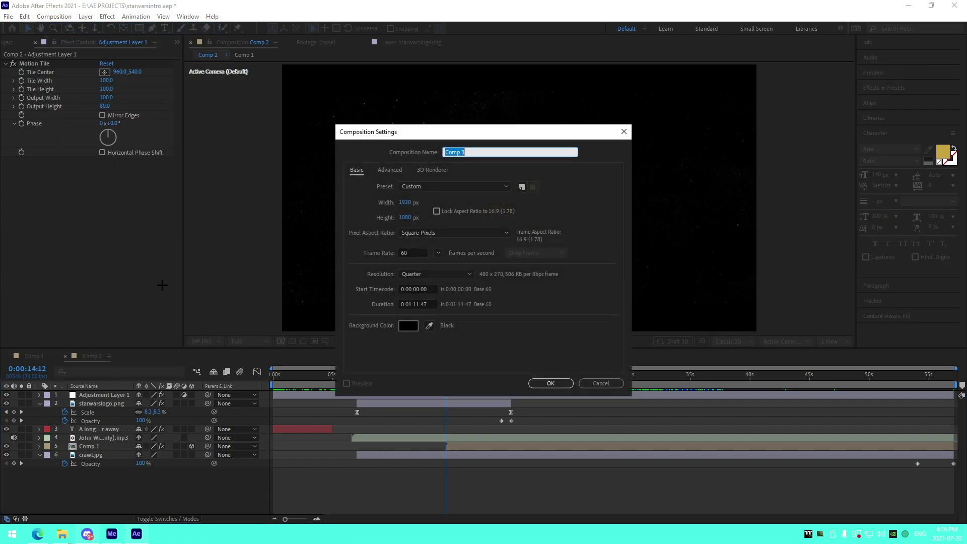
left_click(405, 219)
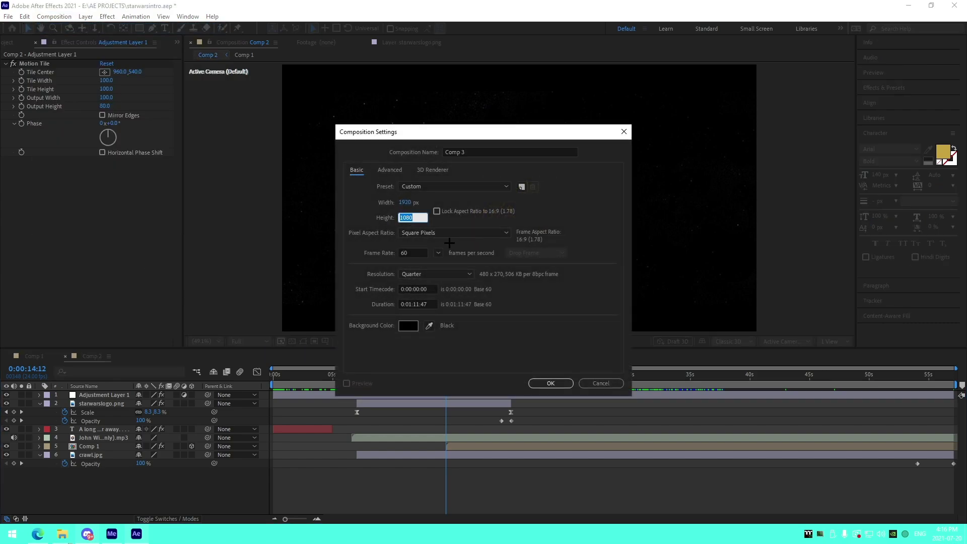
type("5000")
left_click(550, 383)
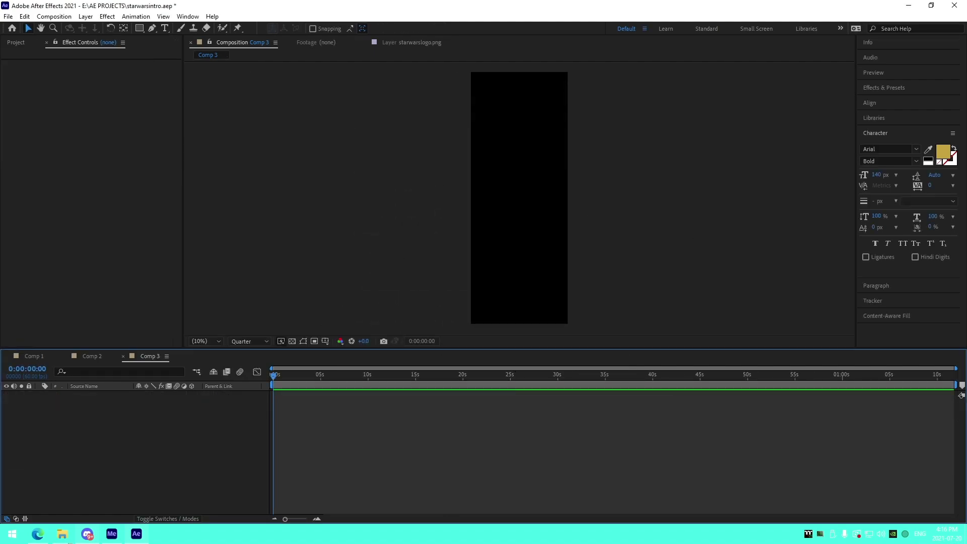
- Draw a paragraph text box and fill it with pasted copies of 'Ssmnsjmsndndnd'
left_click(165, 28)
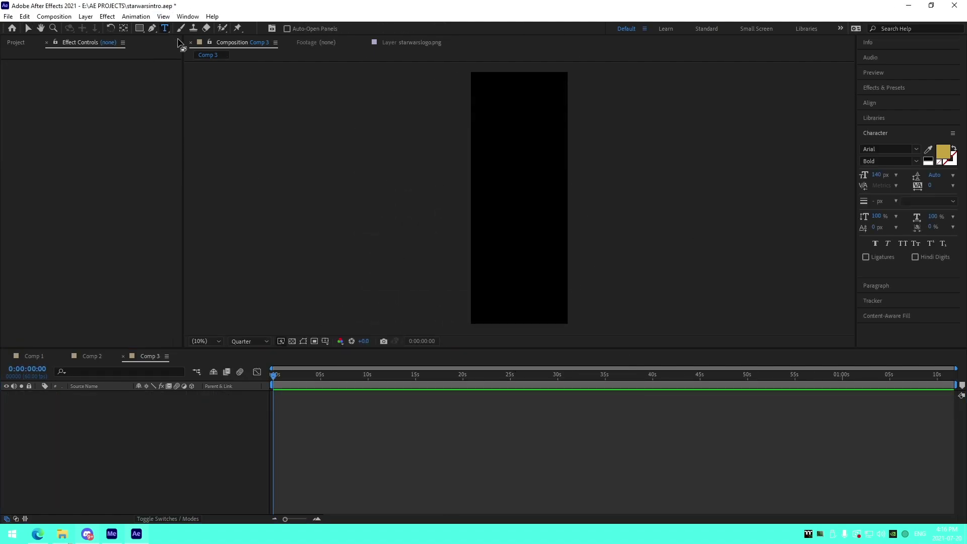
left_click_drag(474, 76, 564, 320)
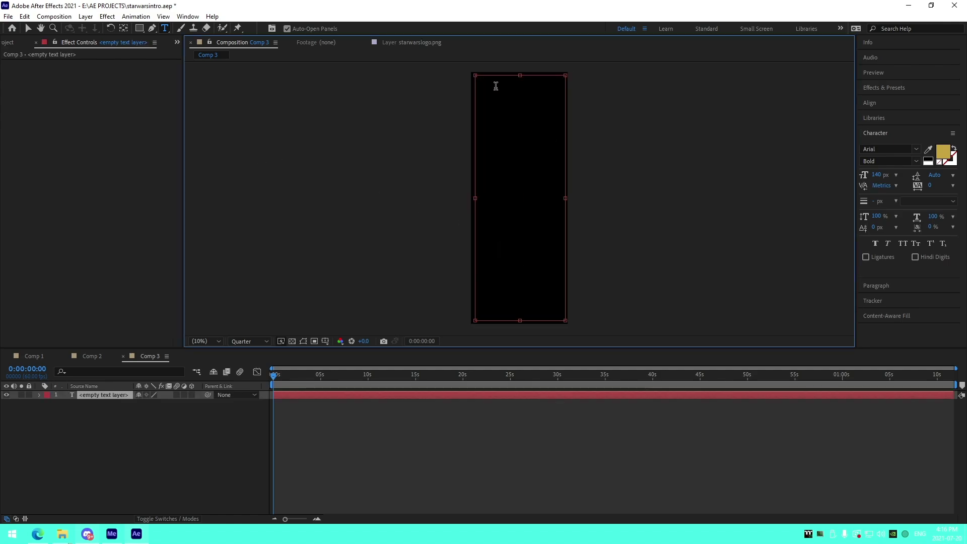
type("Ssmnsjmsndndnd")
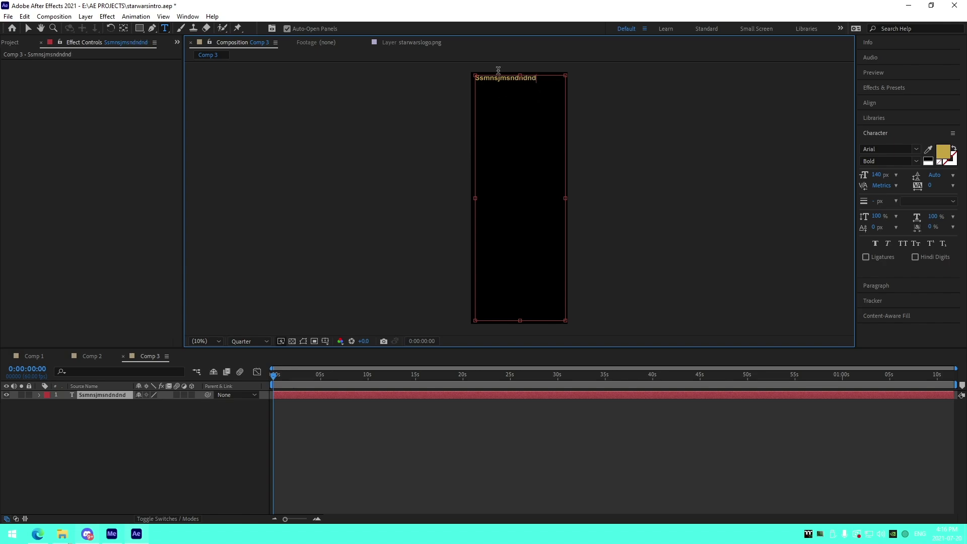
key("ctrl+a")
key("ctrl+c")
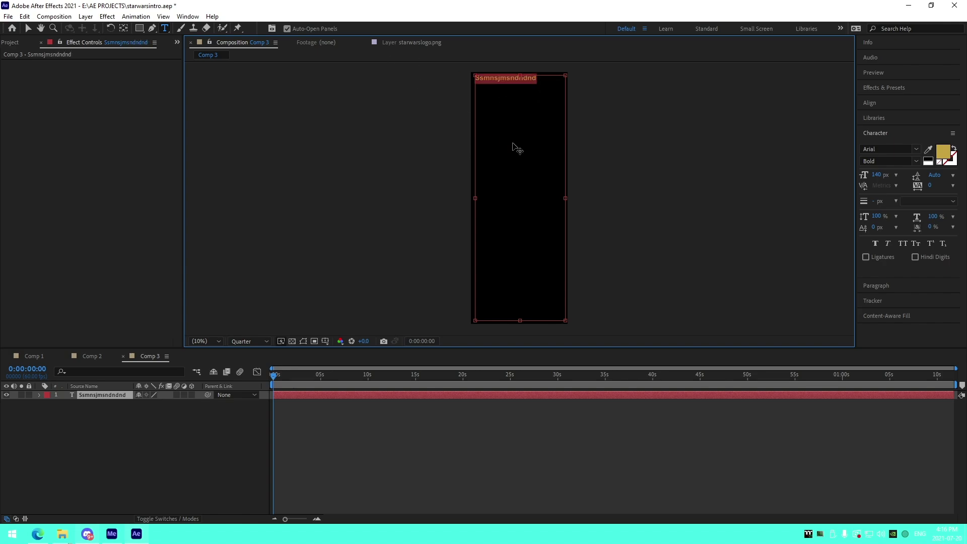
key("ctrl+v")
key("ctrl+v")
key("ctrl+v")
key("ctrl+v")
key("ctrl+v")
key("ctrl+v")
key("ctrl+v")
key("ctrl+v")
key("ctrl+v")
key("ctrl+v")
key("ctrl+v")
key("ctrl+v")
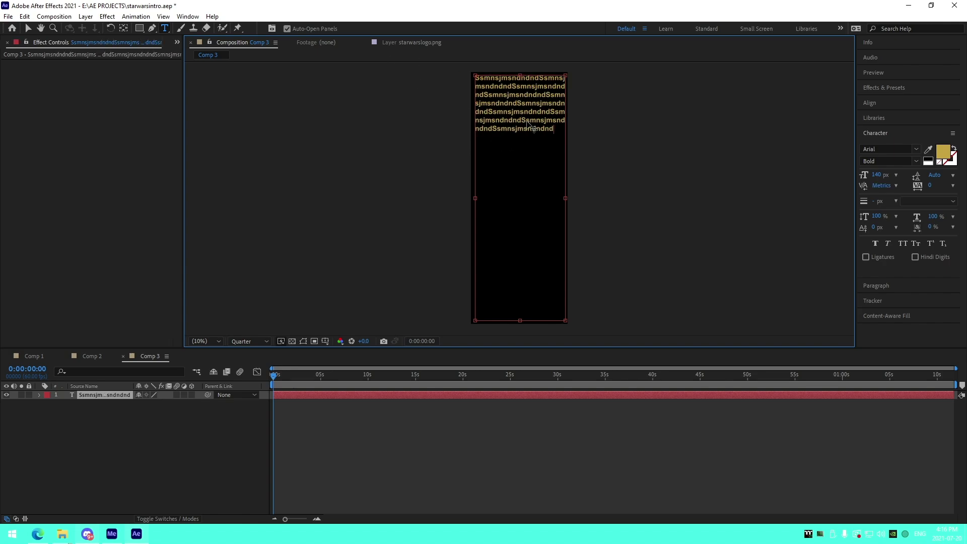
key("ctrl+v")
key("ctrl+v")
key("ctrl+v")
key("ctrl+v")
key("ctrl+v")
key("ctrl+v")
key("ctrl+v")
key("ctrl+v")
key("ctrl+v")
key("ctrl+v")
key("ctrl+v")
key("ctrl+v")
key("ctrl+v")
key("ctrl+v")
key("ctrl+v")
key("ctrl+v")
key("ctrl+v")
key("ctrl+v")
key("ctrl+v")
key("ctrl+v")
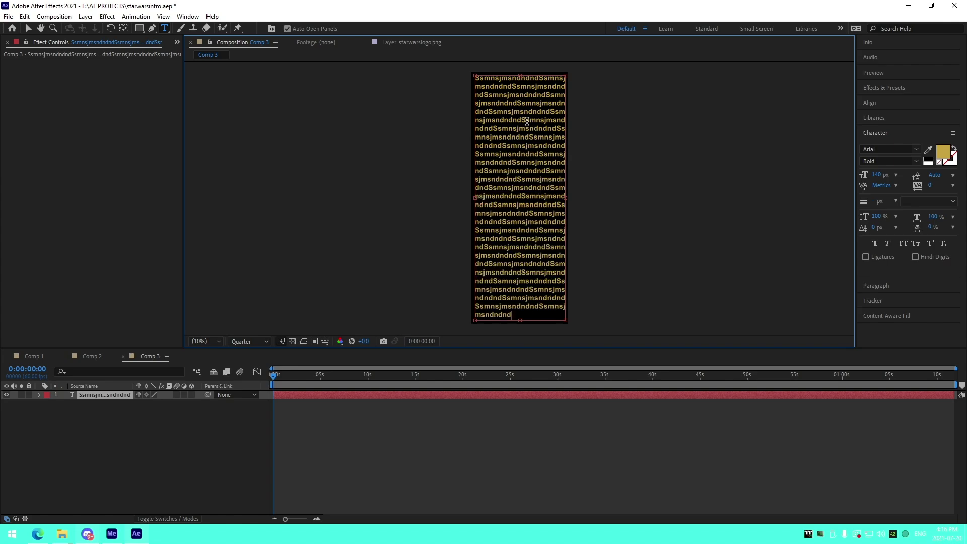
- Delete one line of the filler text, add a blank line, and close the Comp 3 viewer
left_click_drag(515, 179, 571, 184)
key("BackSpace")
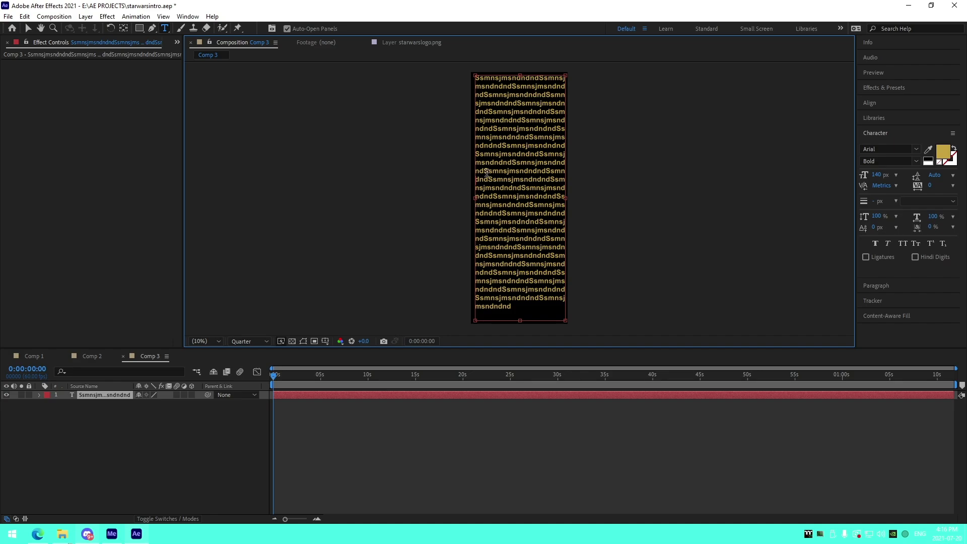
key("Return")
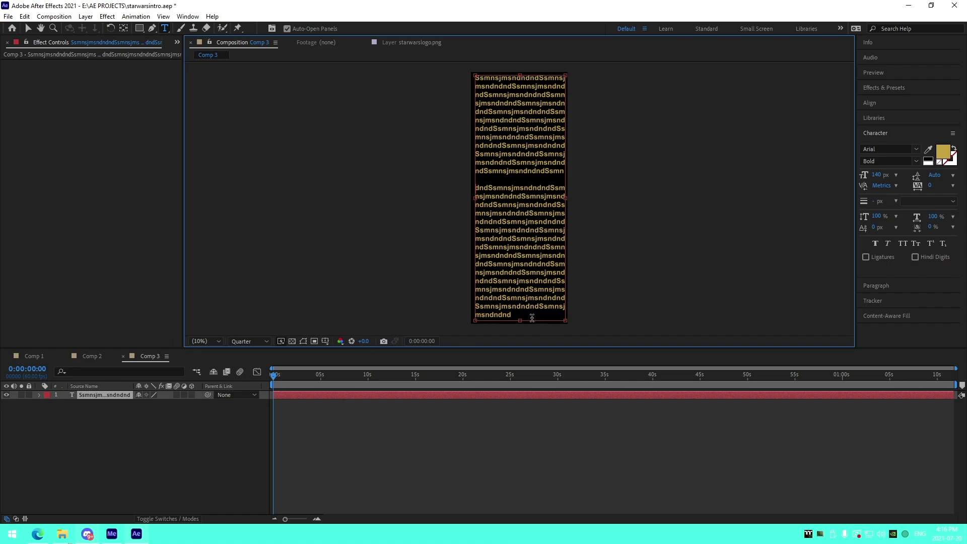
left_click_drag(539, 307, 431, 2)
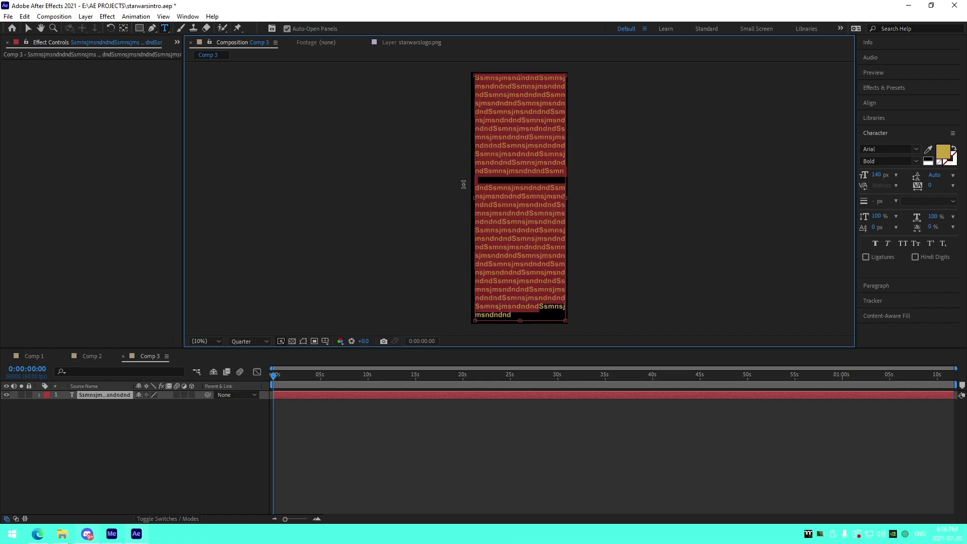
left_click(190, 42)
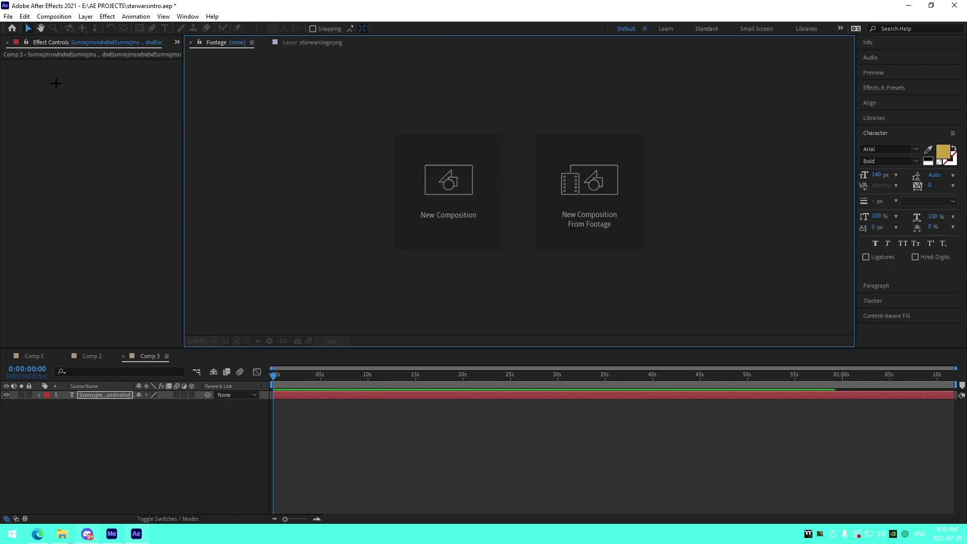
- Close Effect Controls, open Comp 1, and advance to about 10 seconds
left_click(7, 43)
double_click(40, 134)
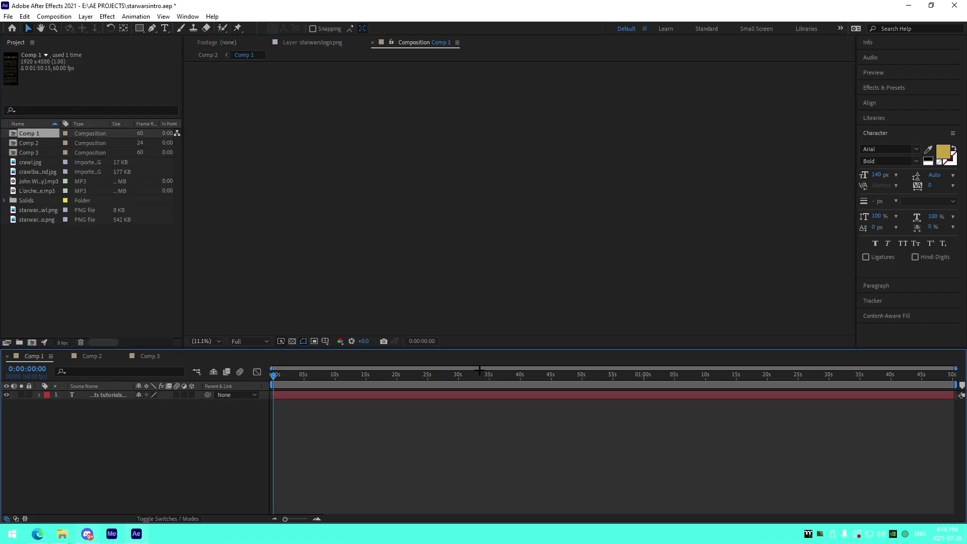
left_click(336, 384)
key("space")
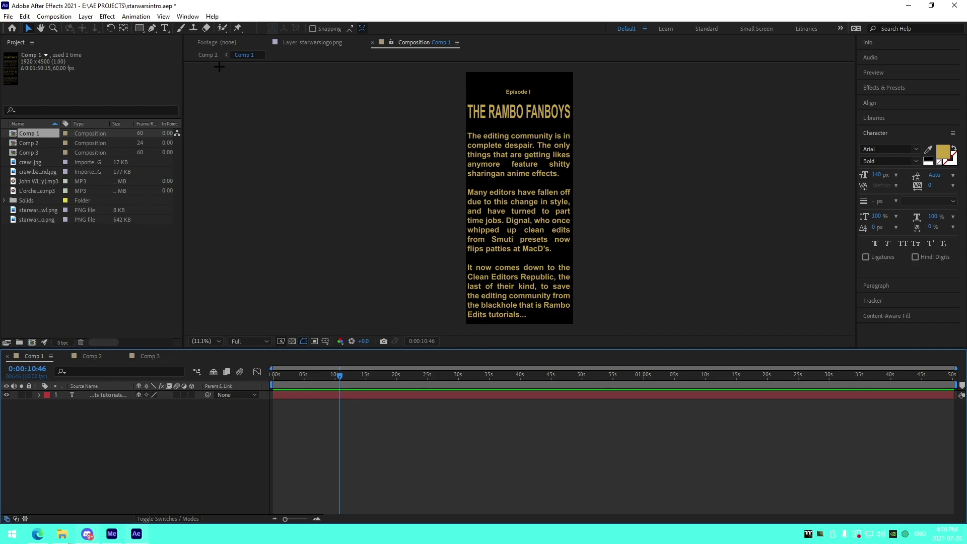
- Inspect the sizes of THE RAMBO FANBOYS title, body paragraphs and Episode I heading, then return to Comp 2
left_click(164, 27)
left_click_drag(469, 112, 576, 112)
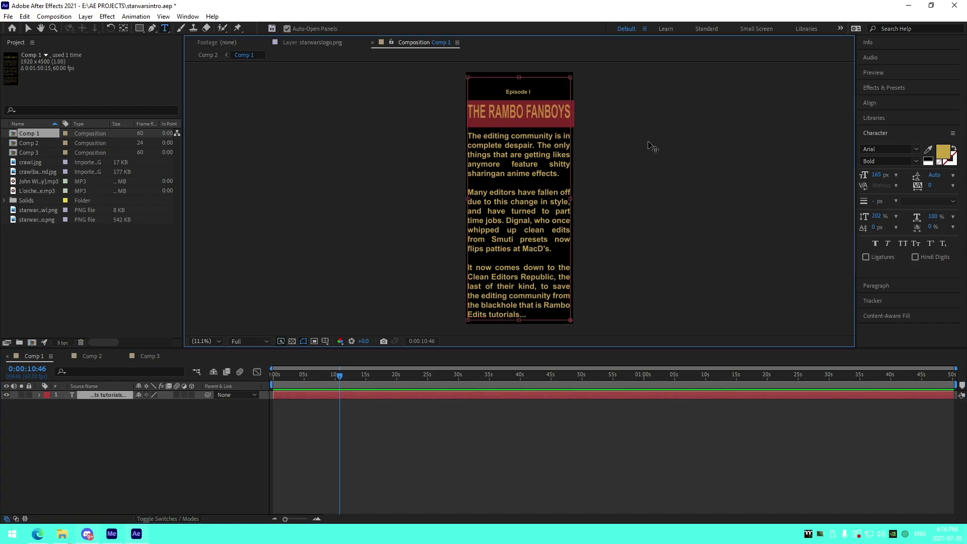
left_click_drag(470, 134, 584, 331)
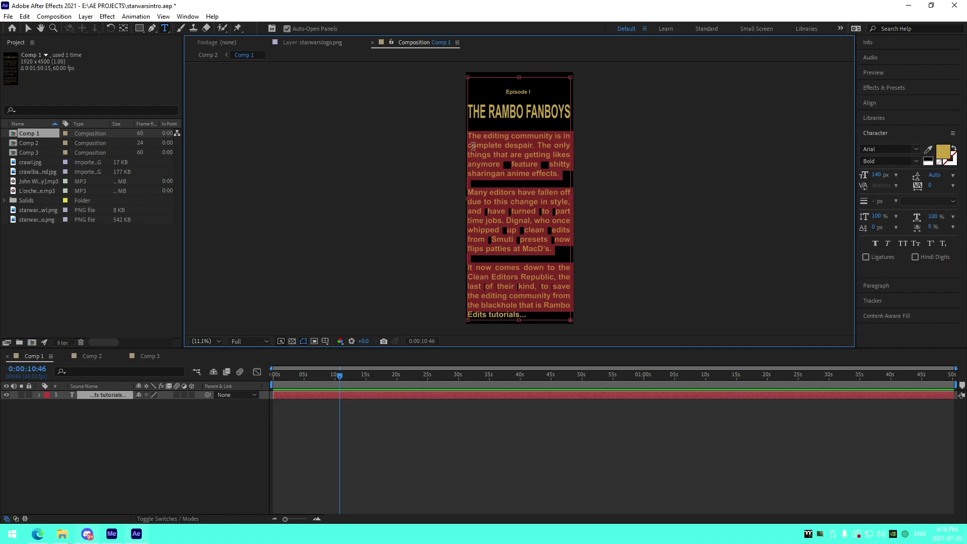
left_click_drag(470, 112, 585, 110)
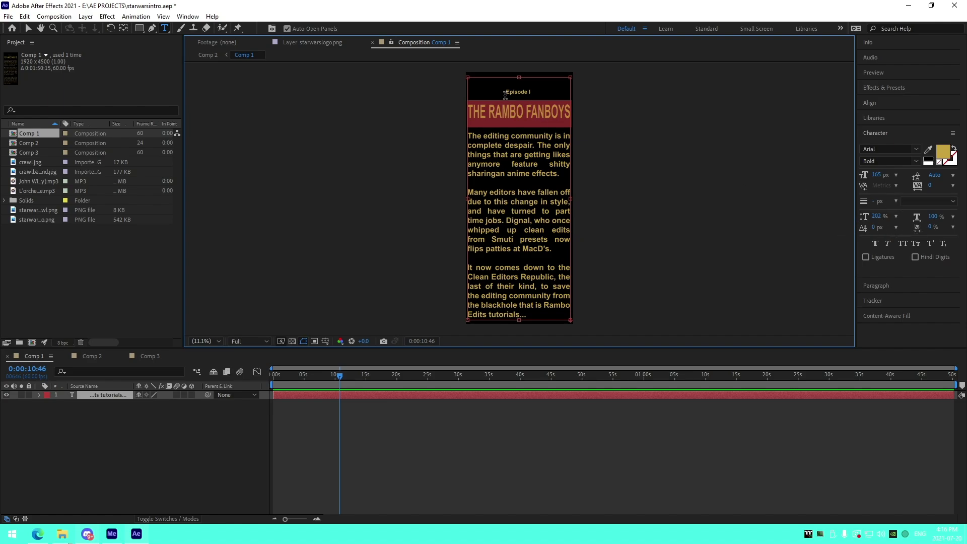
left_click_drag(507, 91, 535, 91)
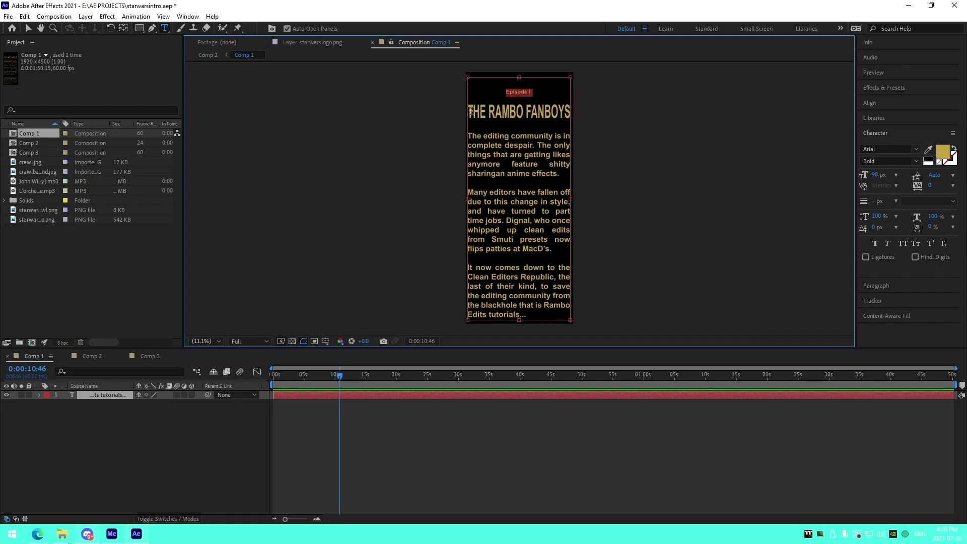
left_click_drag(470, 111, 613, 119)
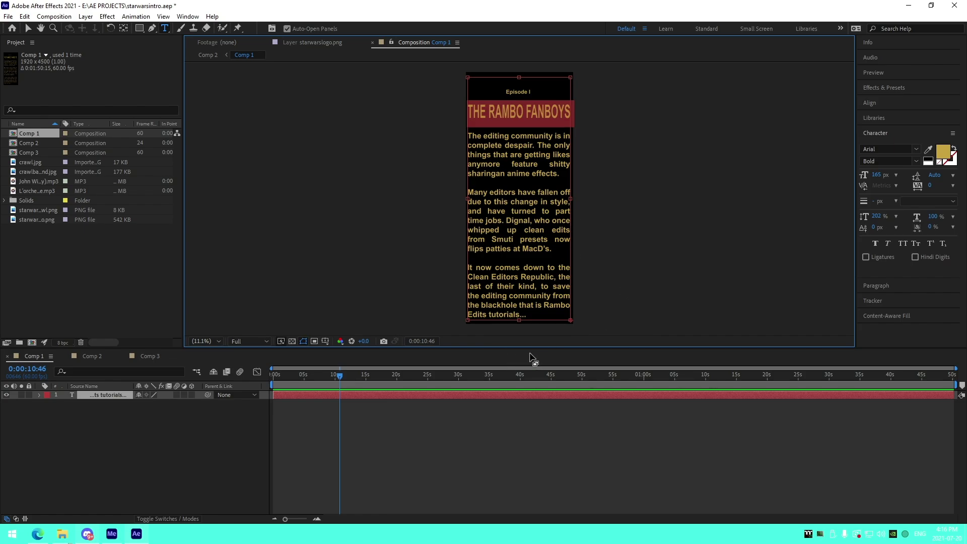
left_click(203, 58)
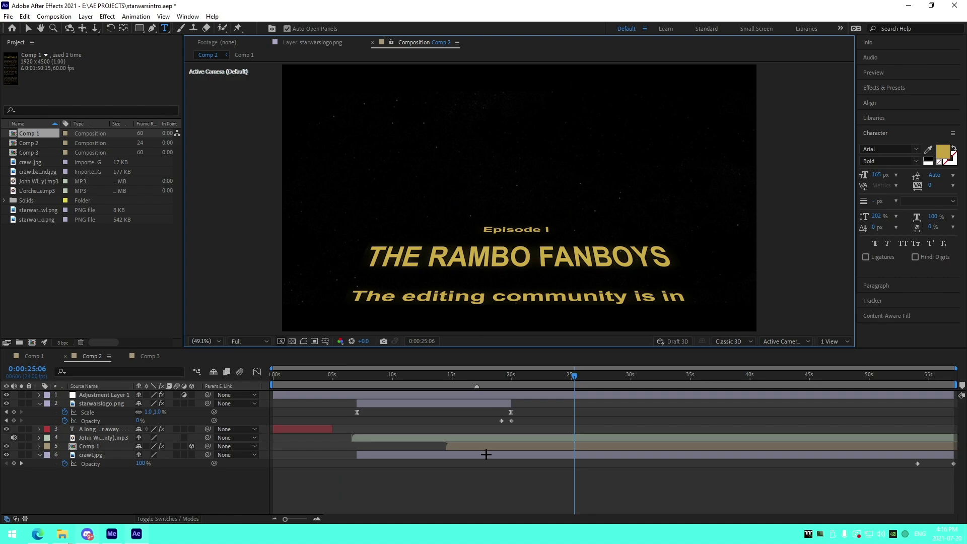
- Select the Comp 1 crawl layer, twirl open its Transform, and move to 24 seconds
left_click(476, 377)
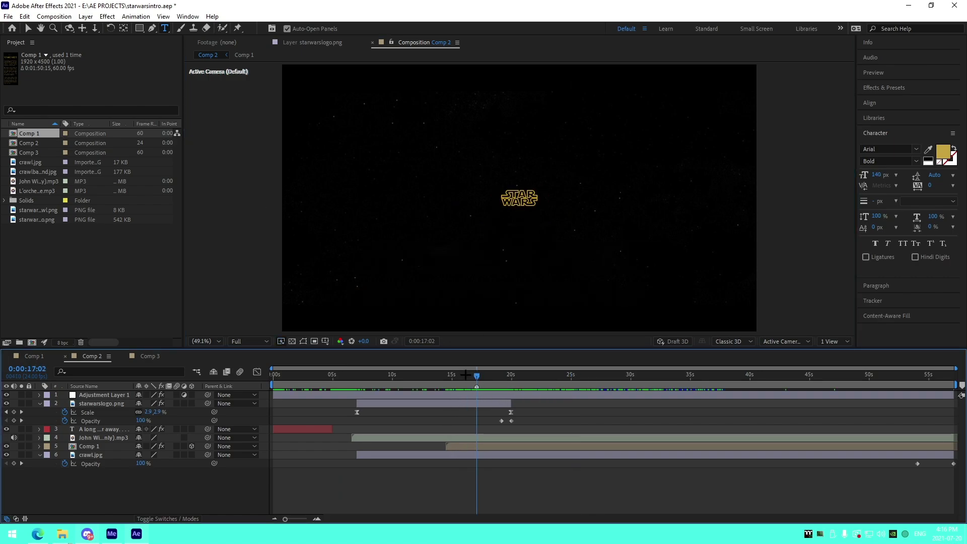
left_click_drag(465, 375, 450, 413)
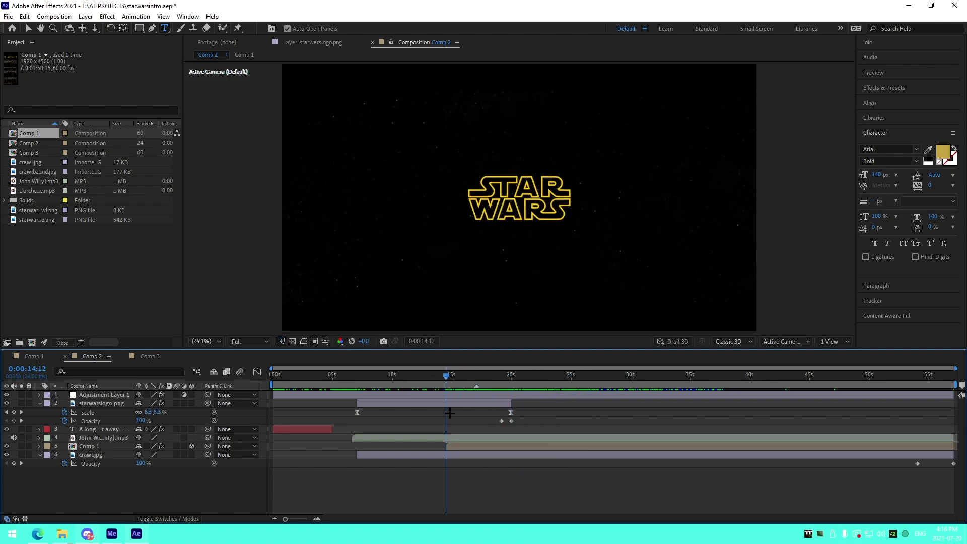
left_click(469, 446)
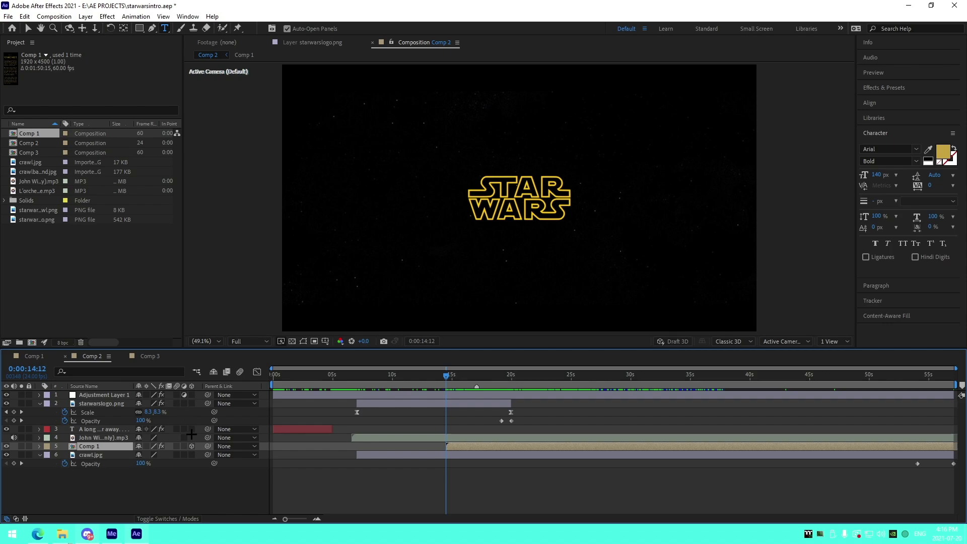
left_click(40, 446)
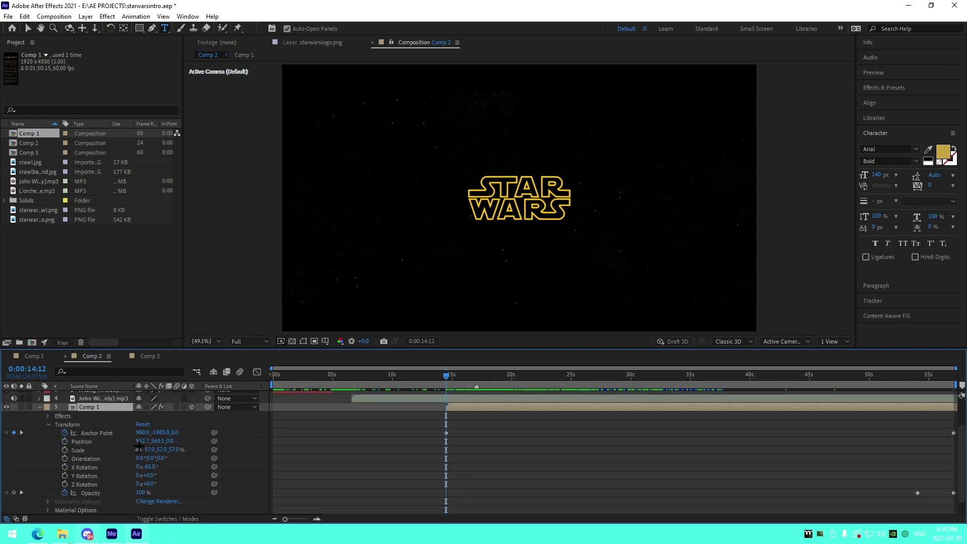
scroll(118, 393, "down", 3)
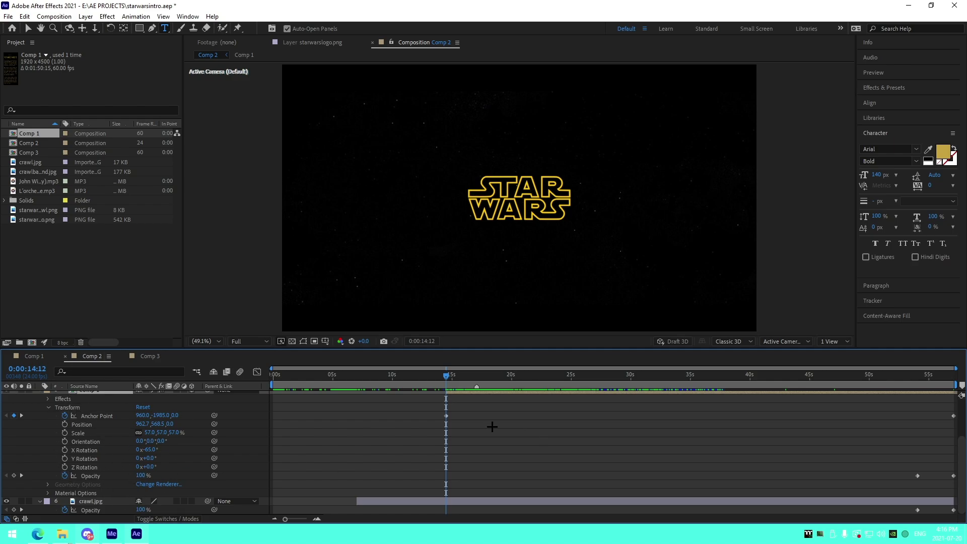
scroll(445, 438, "up", 3)
scroll(446, 440, "down", 2)
scroll(151, 461, "down", 1)
left_click_drag(497, 375, 566, 375)
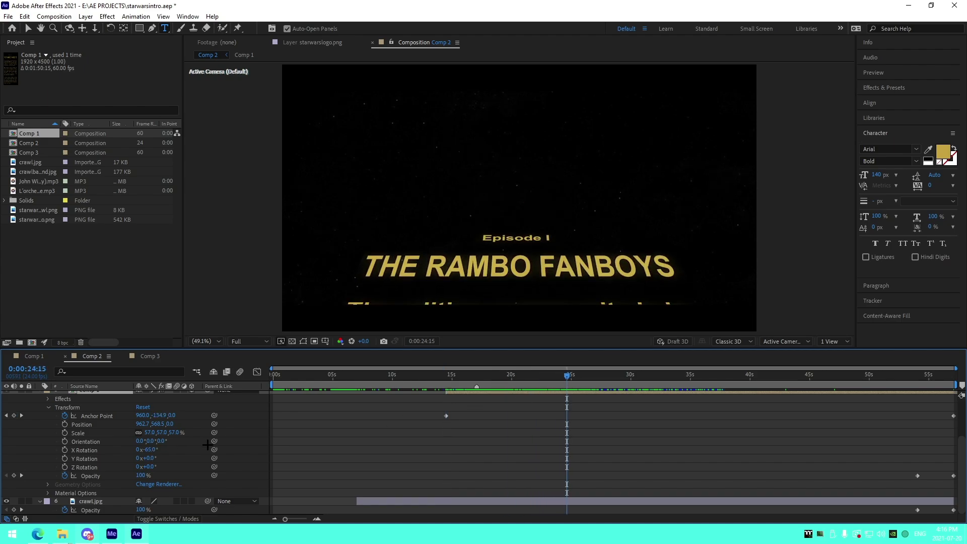
- Set the crawl's X Rotation back to -65° and return to the logo at 0:00:14:12
mouse_move(148, 450)
left_mouse_down()
mouse_move(201, 450)
mouse_move(142, 450)
mouse_move(156, 455)
left_mouse_up()
left_click(151, 449)
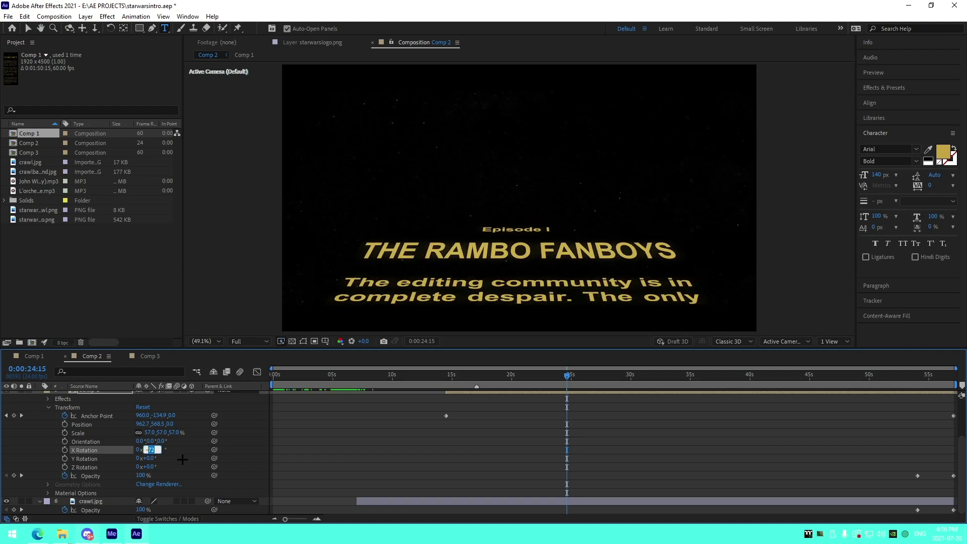
type("-65")
key("Return")
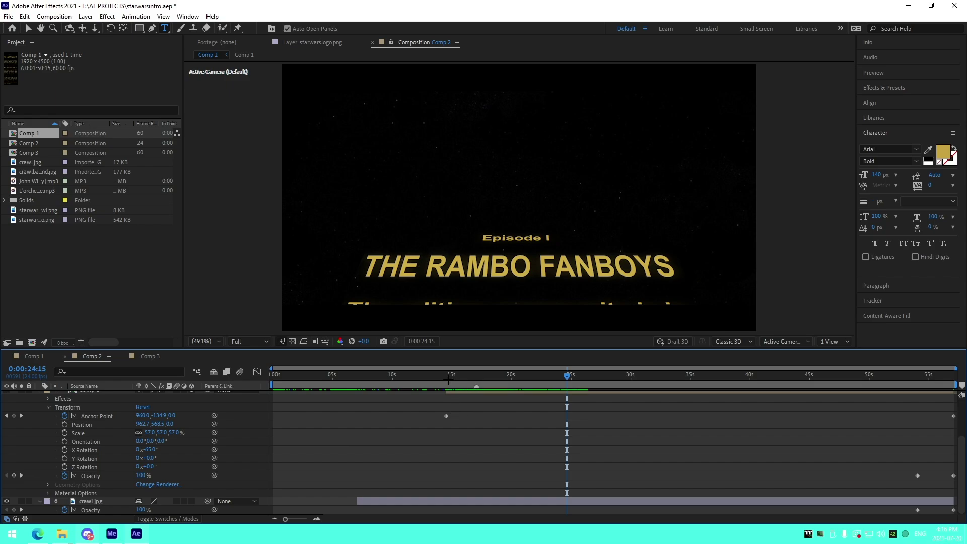
left_click(506, 375)
left_click_drag(513, 377, 445, 375)
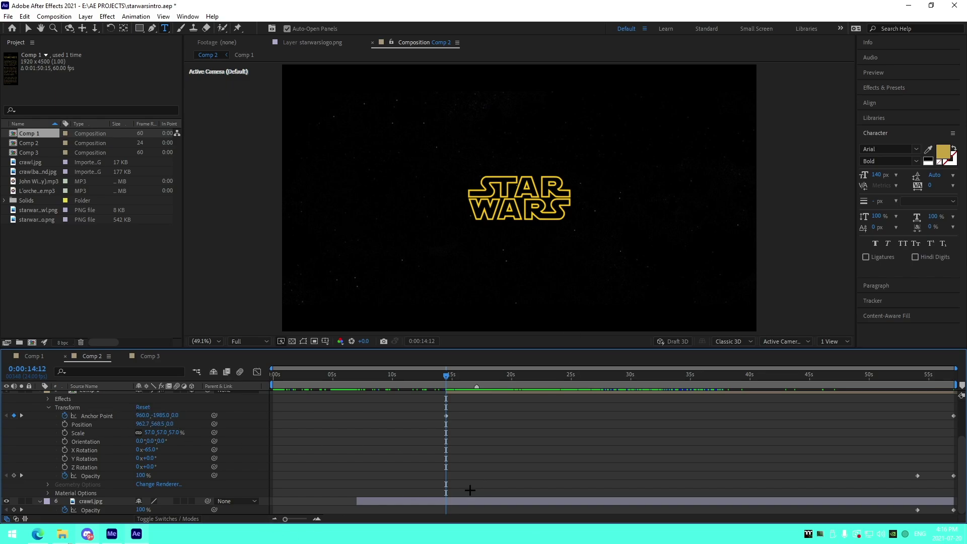
- With the playhead at the end, clear the Comp 1 layer's opacity keyframes and set Opacity to 100%
scroll(470, 489, "up", 1)
left_click_drag(874, 382, 953, 398)
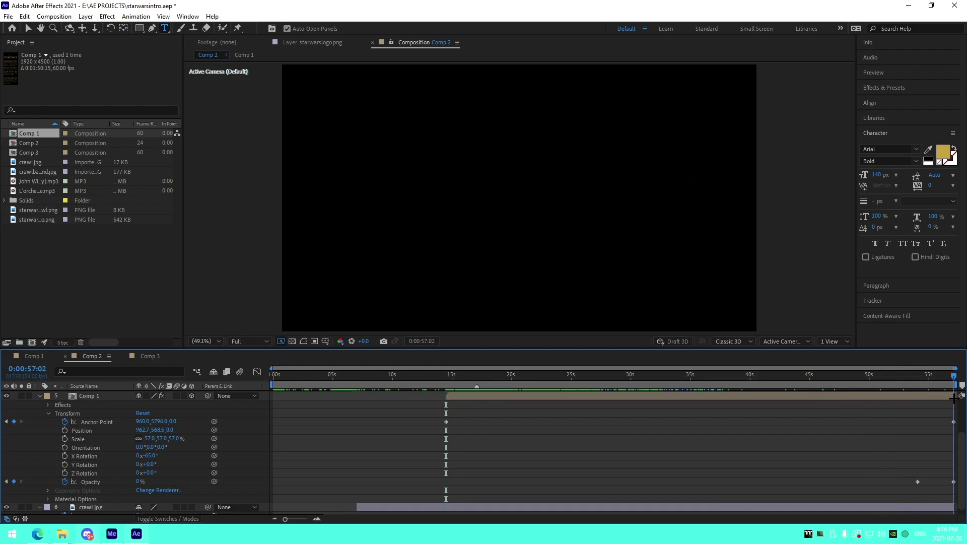
left_click(64, 482)
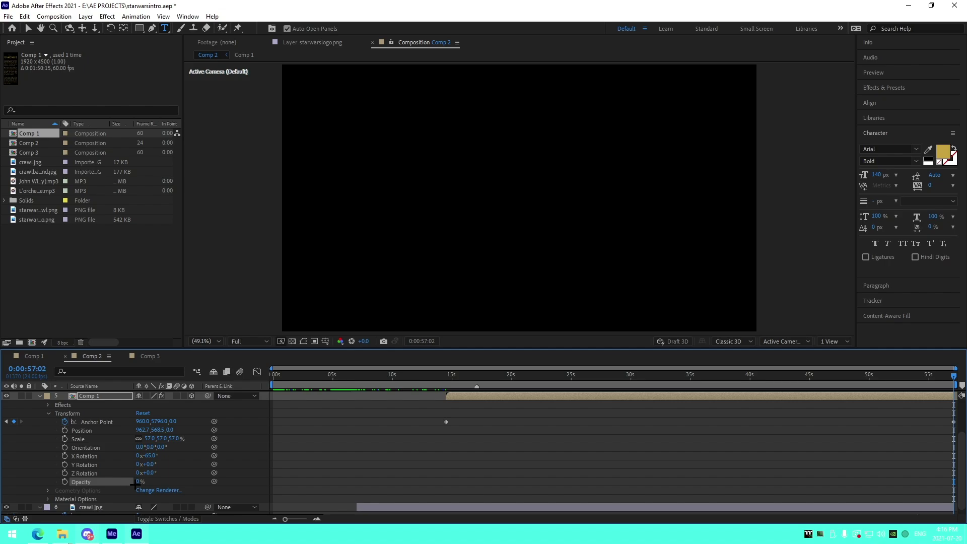
left_click(138, 482)
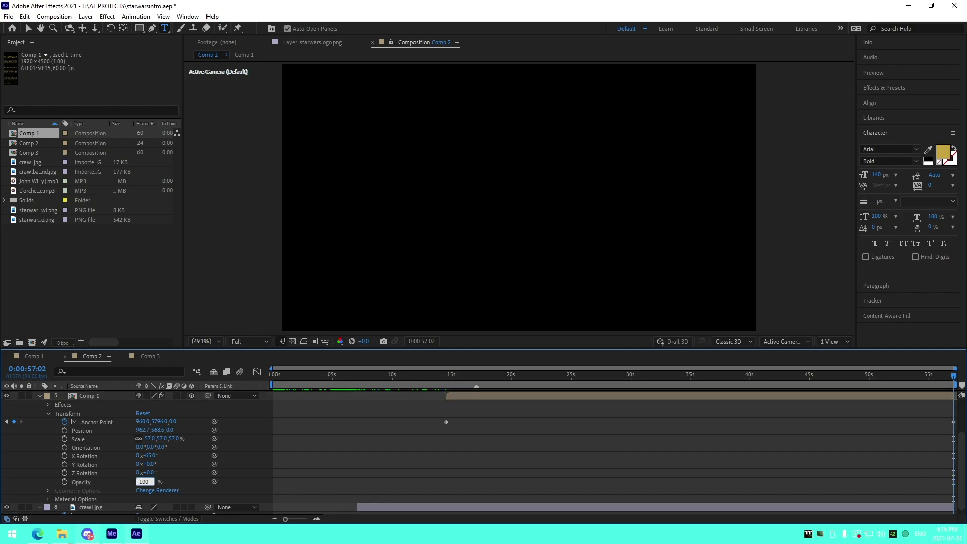
key("Return")
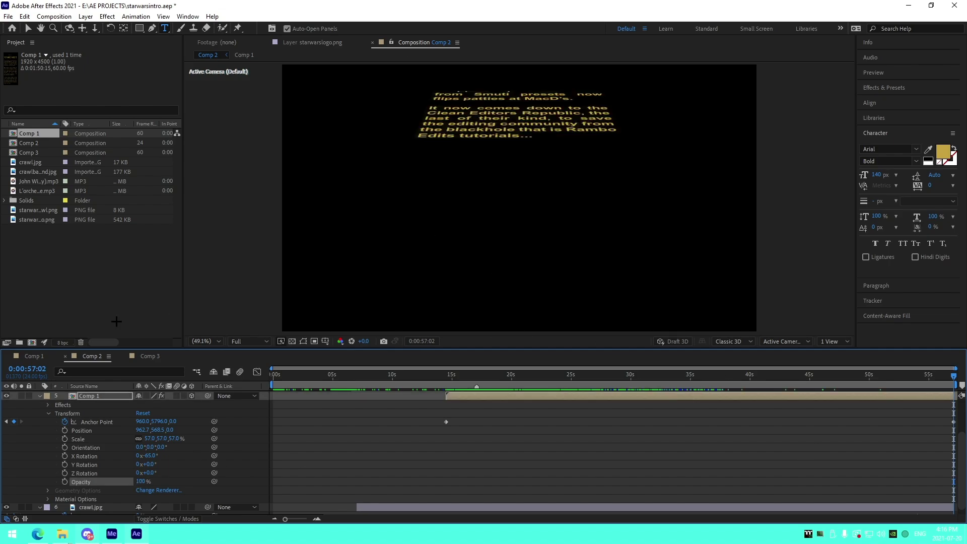